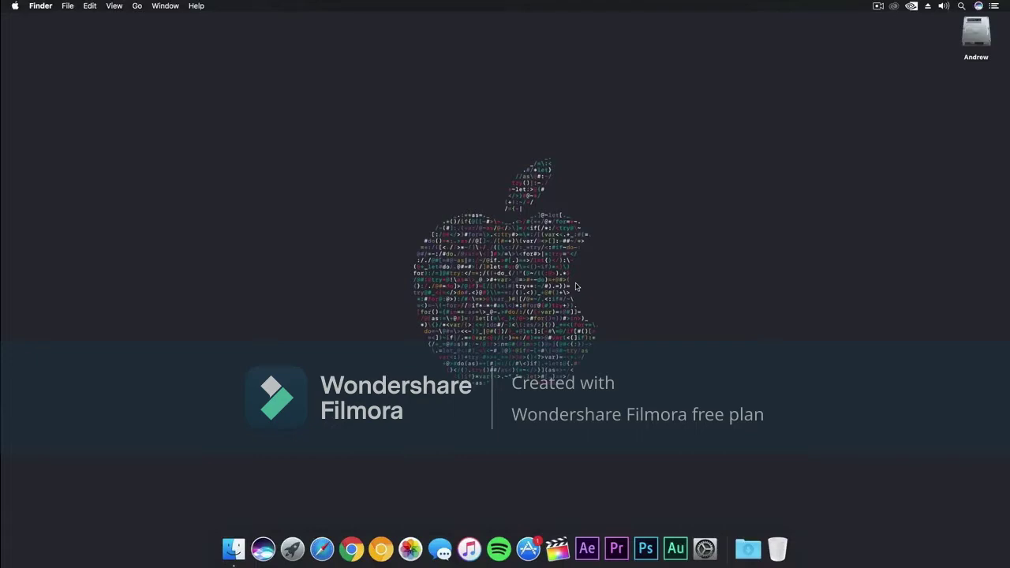
- Check the Ethernet service's BSD device name in the network section of System Information, and close the report
{"action": "left_click", "coordinate": [292, 549]}
{"action": "left_click", "coordinate": [645, 235]}
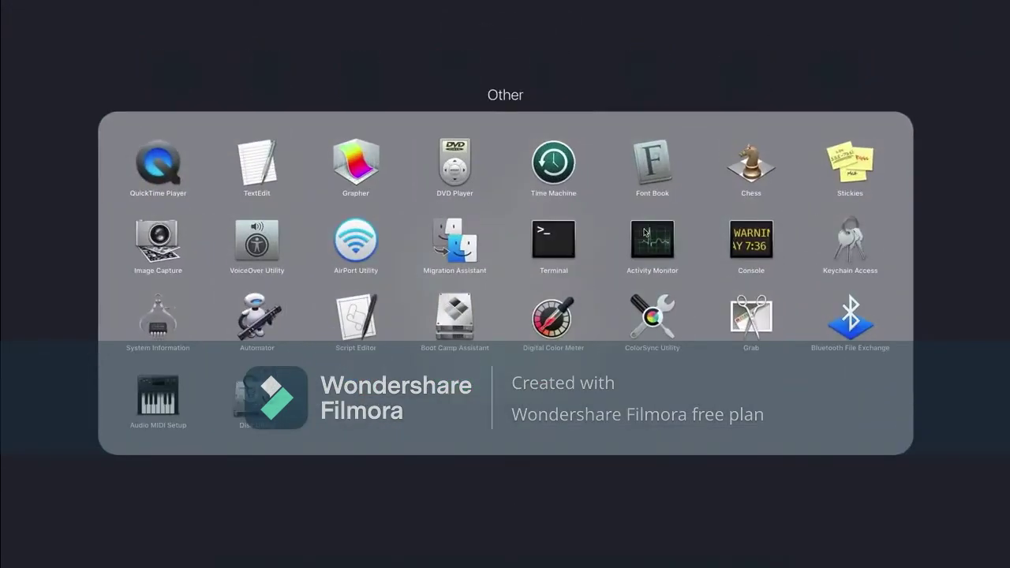
{"action": "left_click", "coordinate": [150, 323]}
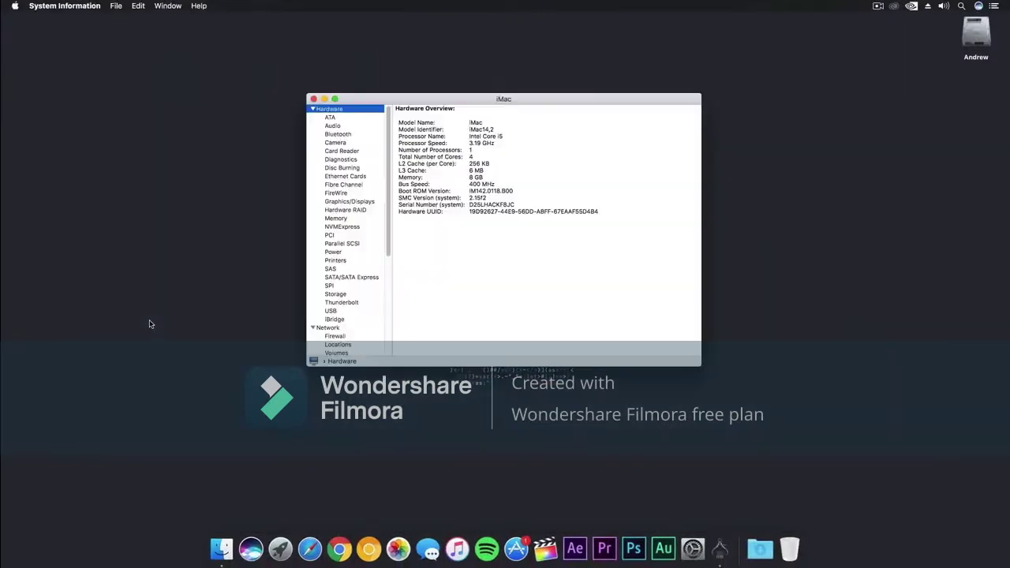
{"action": "left_click", "coordinate": [322, 327]}
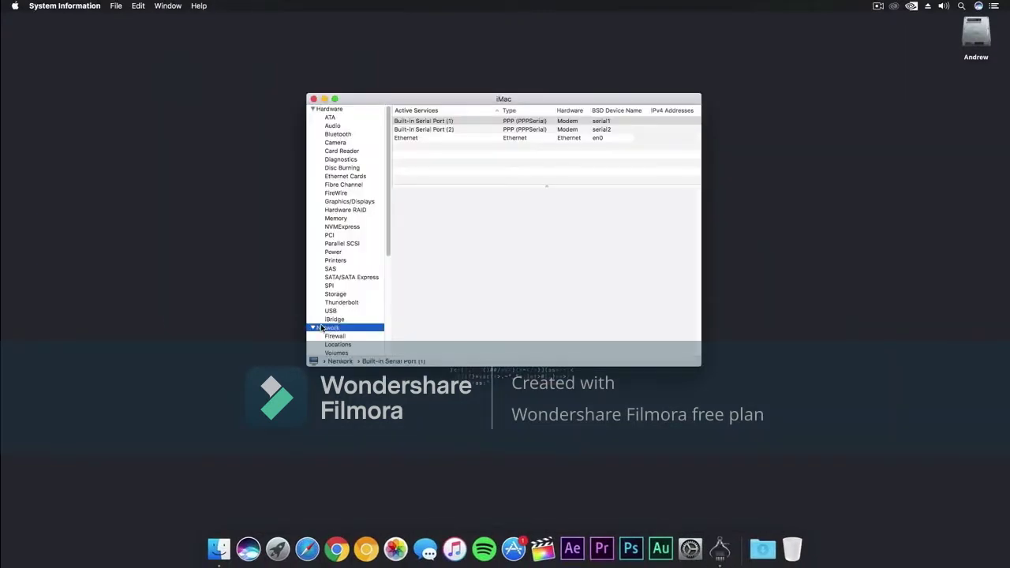
{"action": "left_click", "coordinate": [598, 139]}
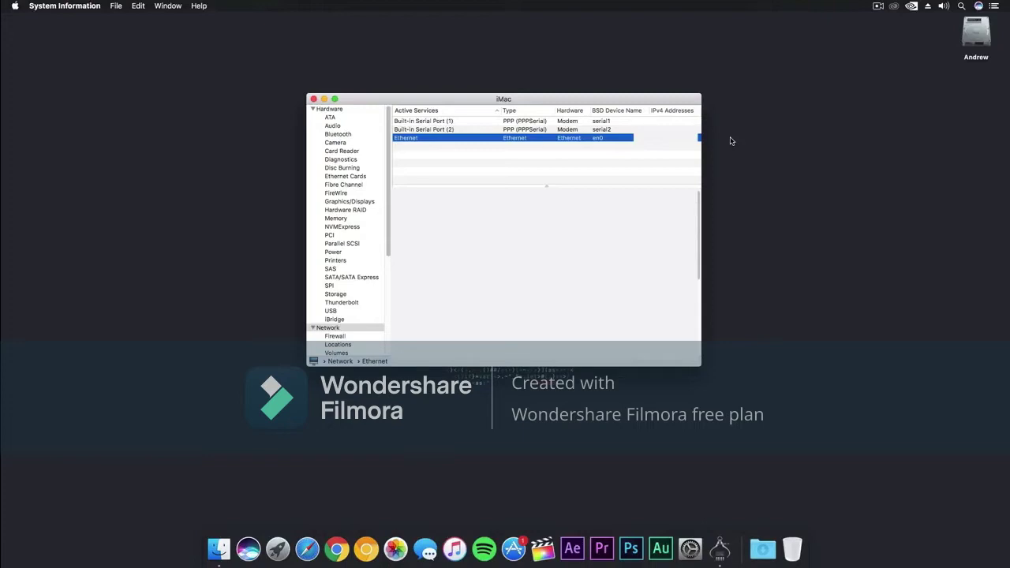
{"action": "left_click", "coordinate": [313, 99]}
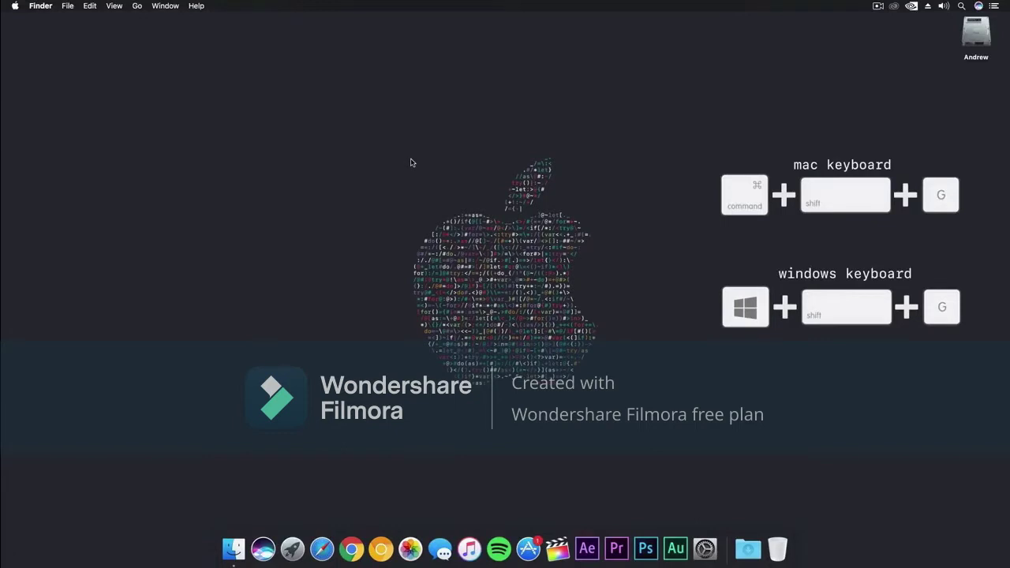
- Open the folder /Library/Preferences/SystemConfiguration in Finder
{"action": "key", "text": "super+shift+g"}
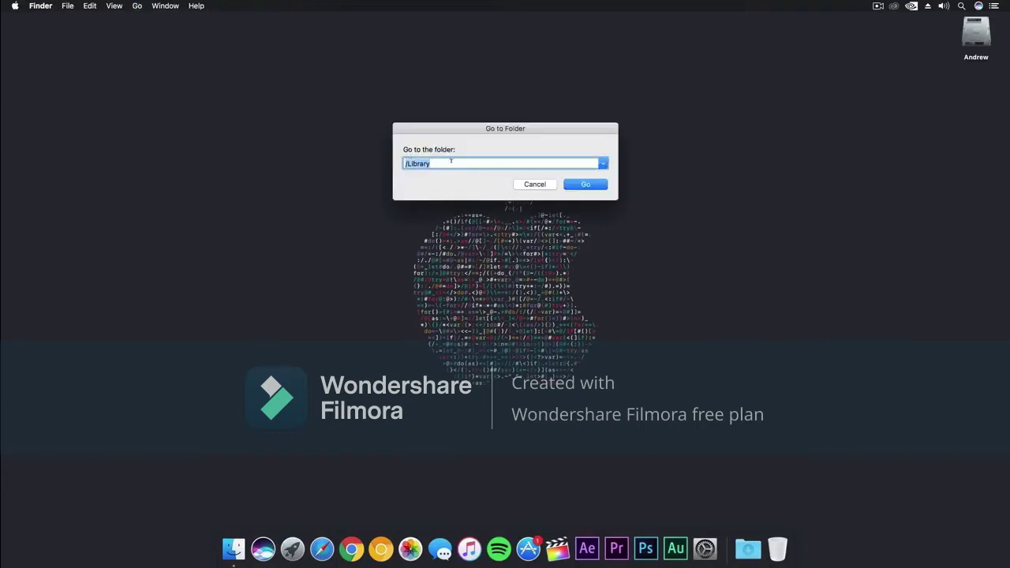
{"action": "type", "text": "/Library/Preferences/SystemConfiguration"}
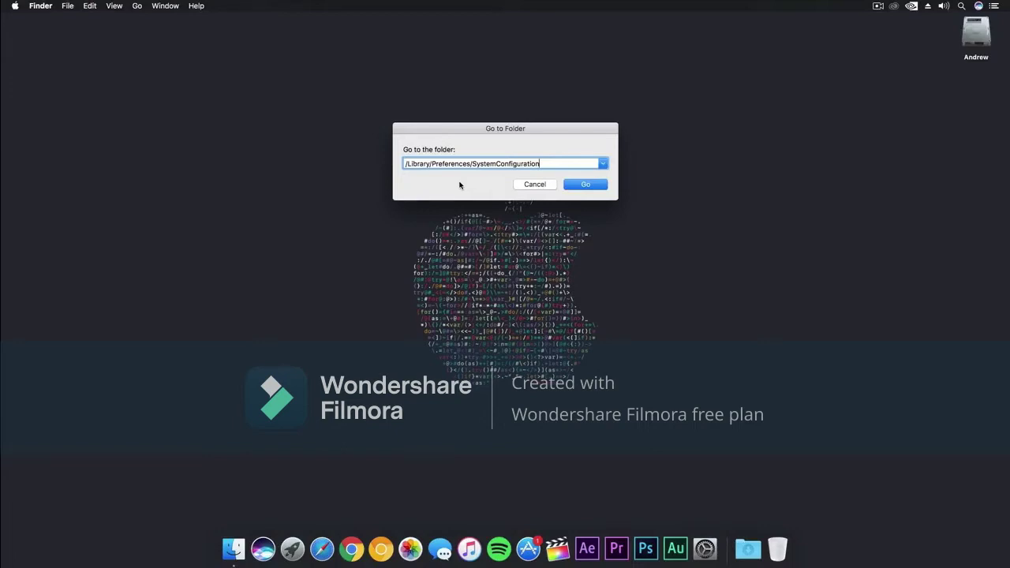
{"action": "left_click", "coordinate": [592, 185]}
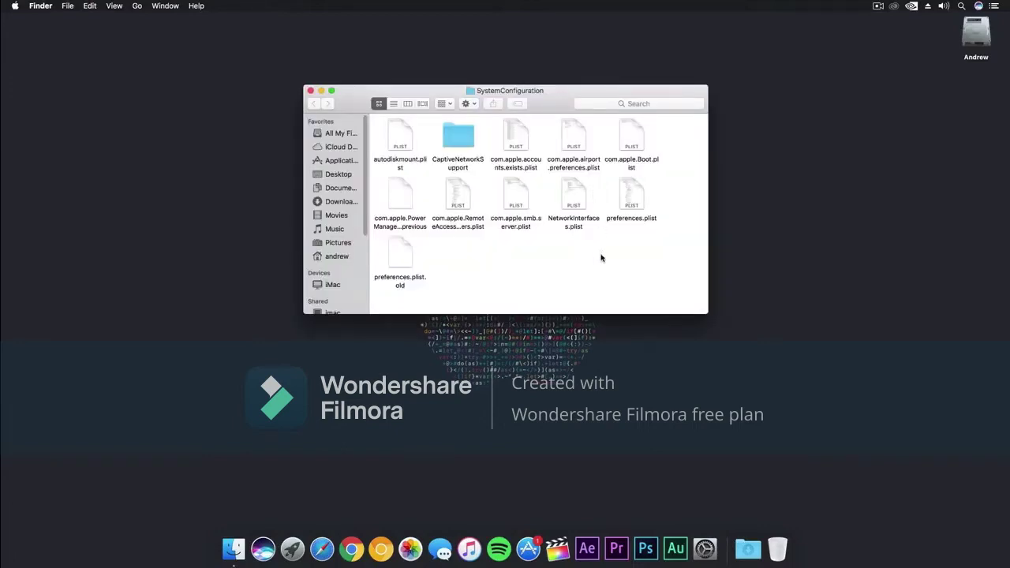
- Move NetworkInterfaces.plist and preferences.plist to the Trash, authorizing the change with the account password
{"action": "left_click", "coordinate": [580, 215]}
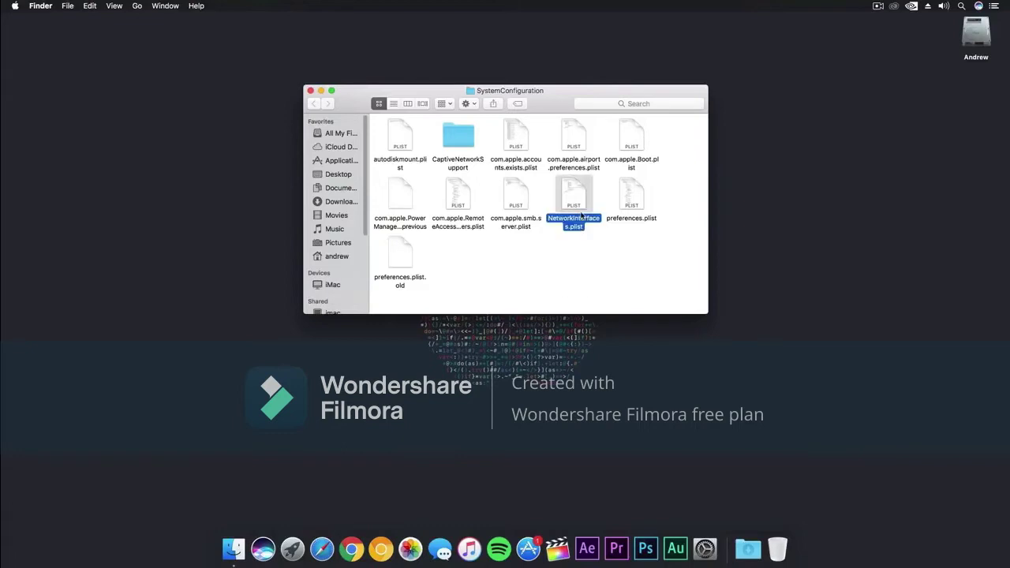
{"action": "right_click", "coordinate": [632, 202]}
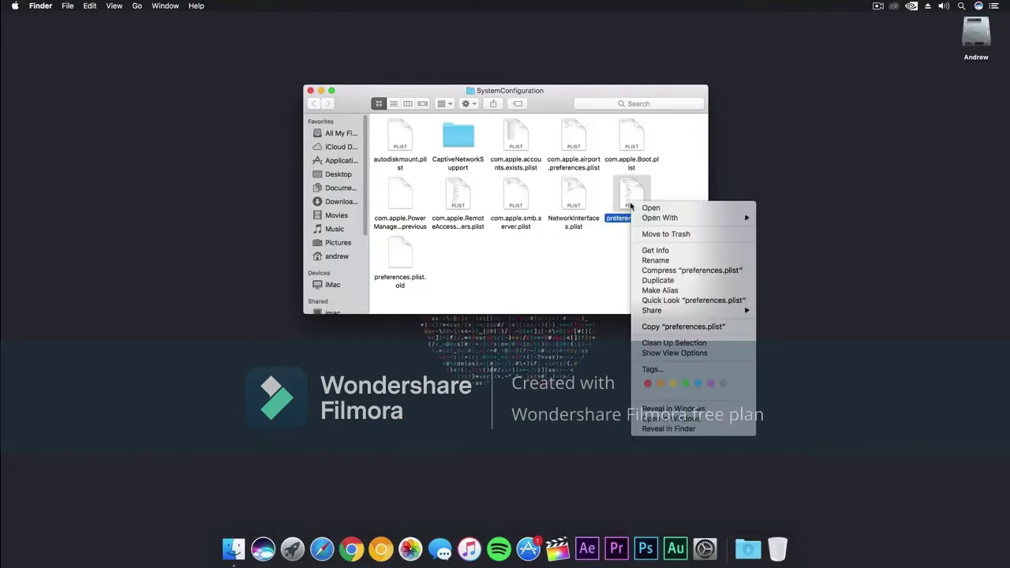
{"action": "left_click", "coordinate": [585, 207]}
{"action": "left_click", "coordinate": [580, 203]}
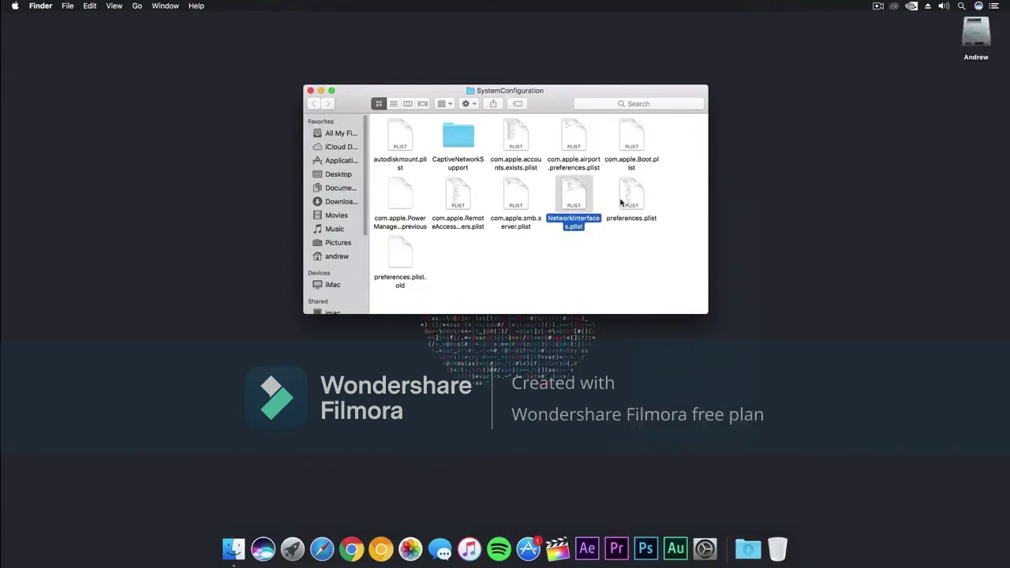
{"action": "left_click", "coordinate": [622, 203], "text": "super"}
{"action": "left_click_drag", "start_coordinate": [622, 202], "coordinate": [776, 552]}
{"action": "type", "text": "•••"}
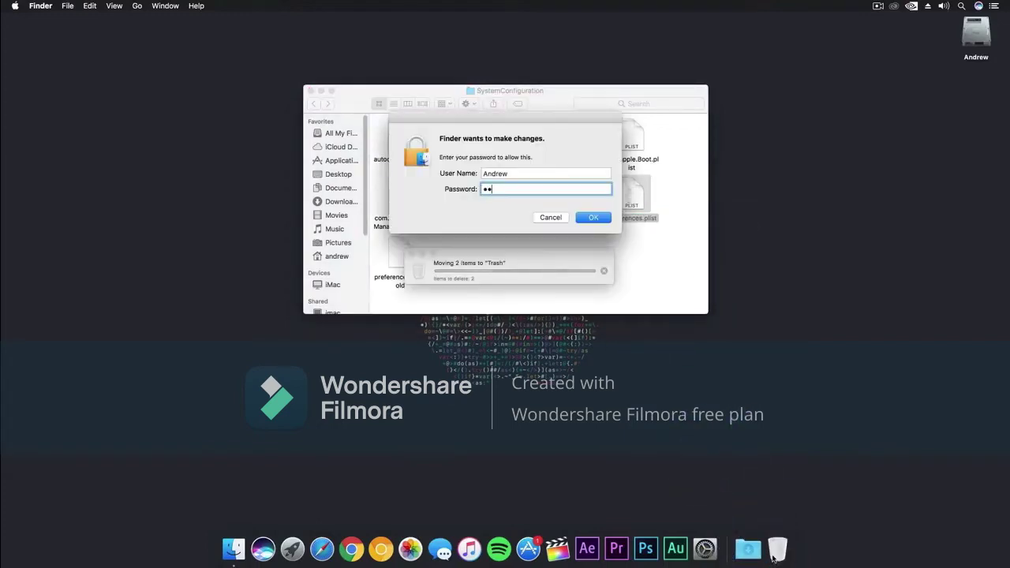
{"action": "key", "text": "Return"}
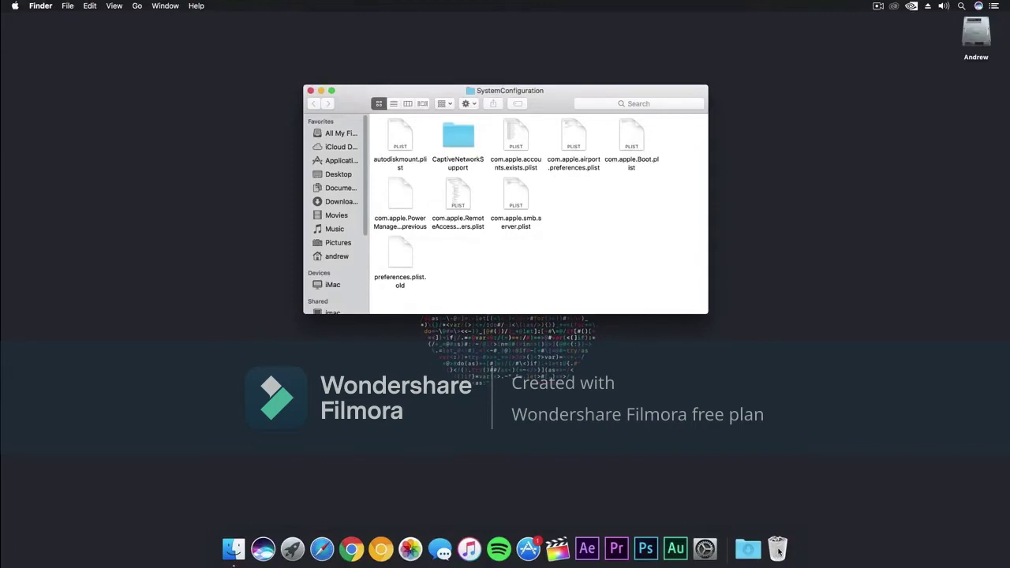
- Permanently empty the Trash and close the SystemConfiguration folder window
{"action": "right_click", "coordinate": [778, 550]}
{"action": "left_click", "coordinate": [789, 514]}
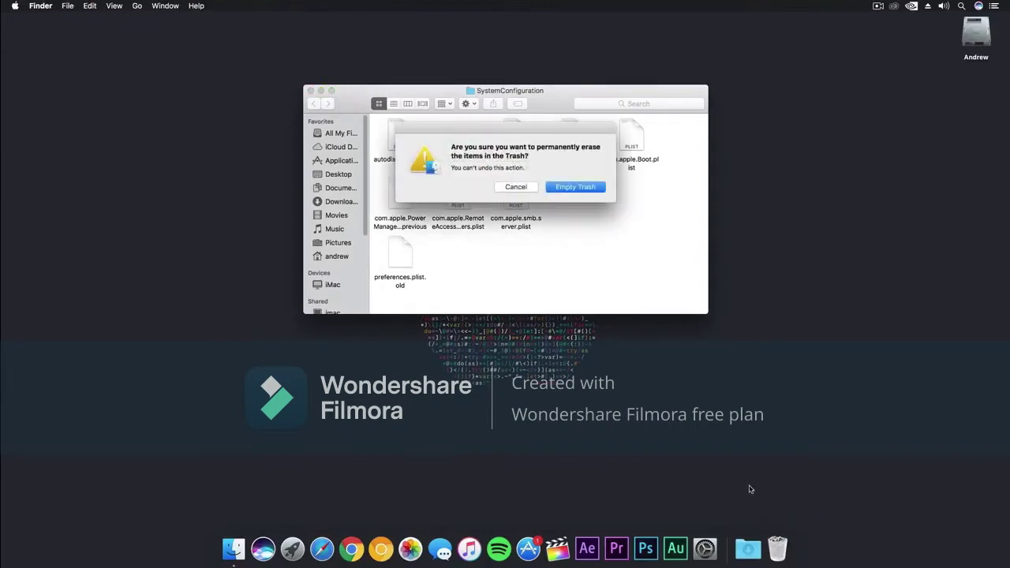
{"action": "left_click", "coordinate": [585, 188]}
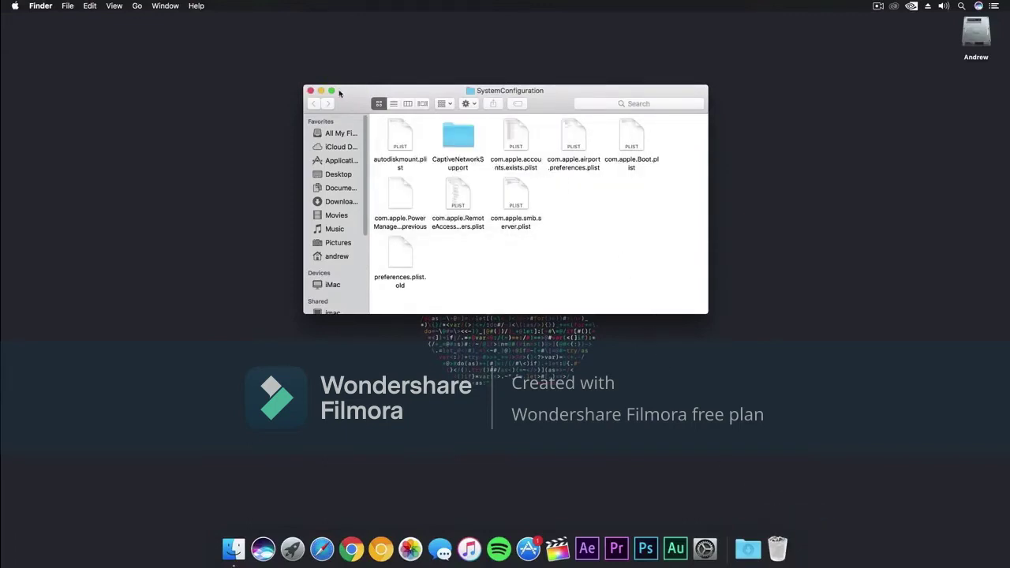
{"action": "left_click", "coordinate": [311, 93]}
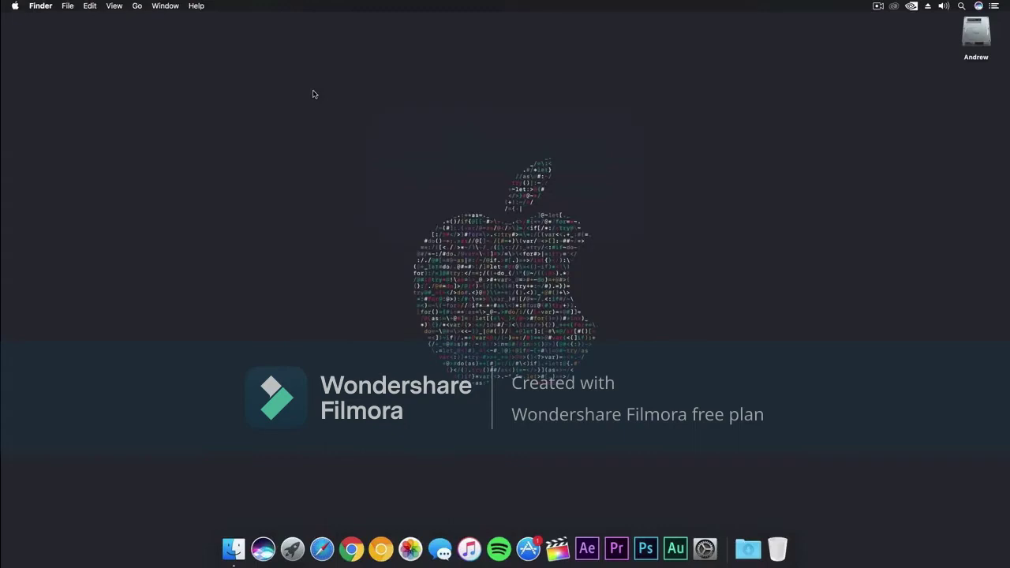
{"action": "left_click", "coordinate": [15, 8]}
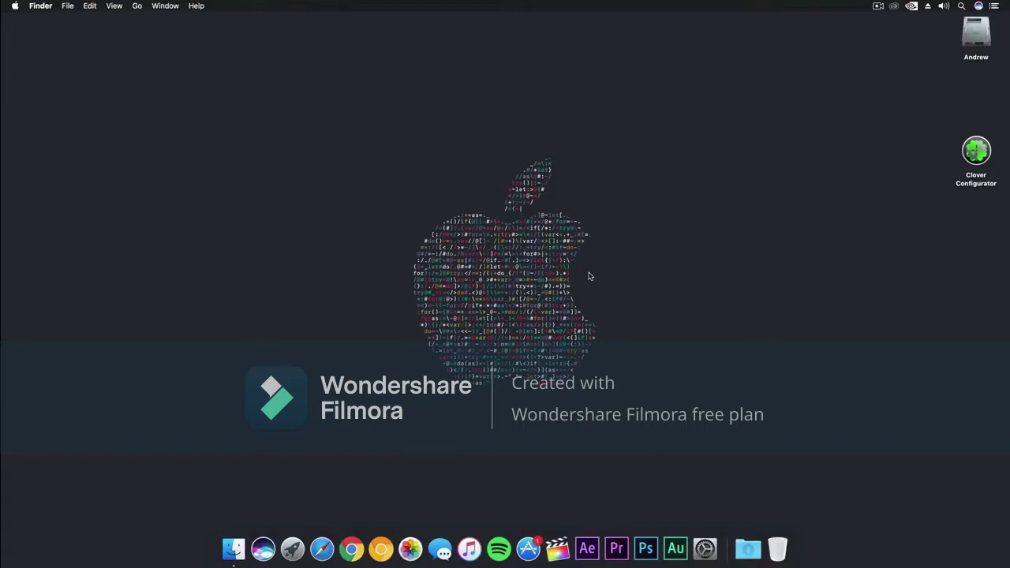
- Open Clover Configurator and mount the EFI partition of the current boot disk
{"action": "double_click", "coordinate": [970, 156]}
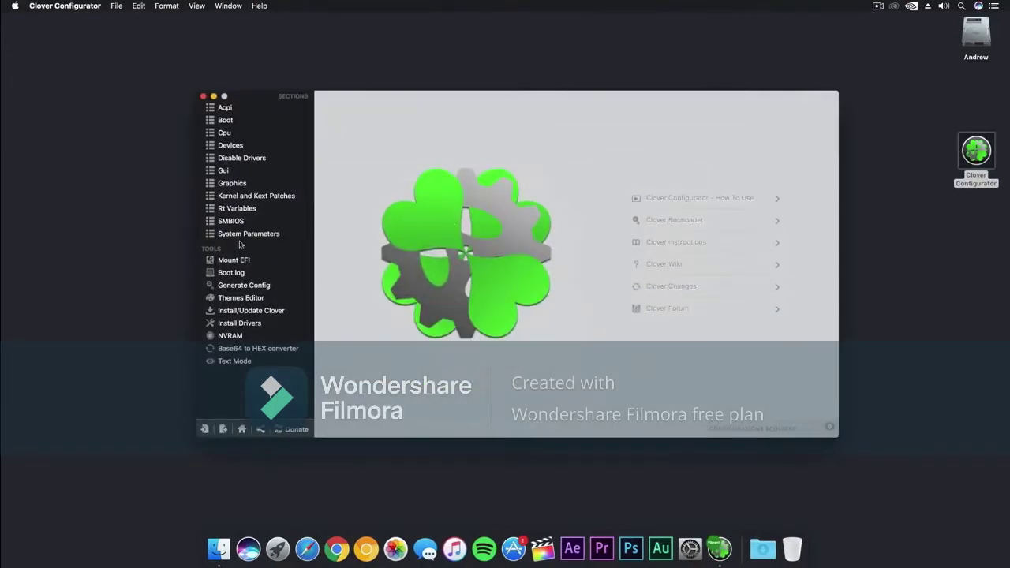
{"action": "left_click", "coordinate": [239, 260]}
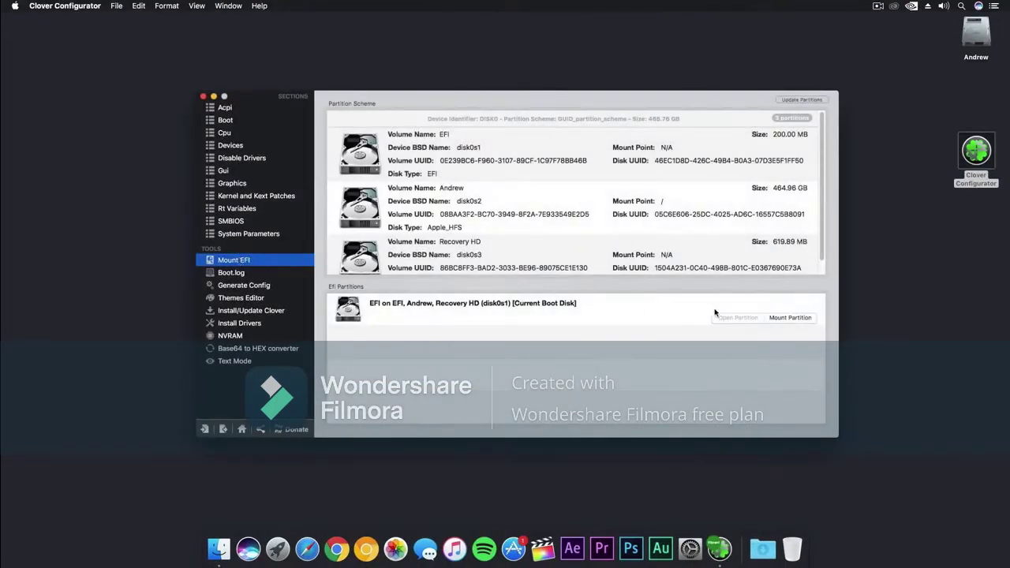
{"action": "left_click", "coordinate": [779, 318]}
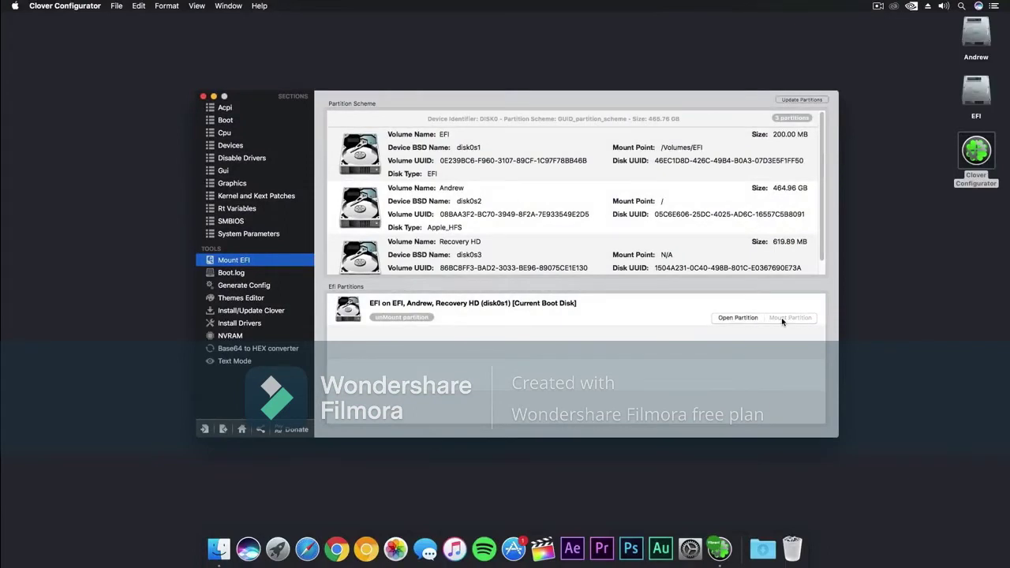
- Open config.plist from the EFI volume's EFI/CLOVER folder with Clover Configurator
{"action": "left_click", "coordinate": [966, 89]}
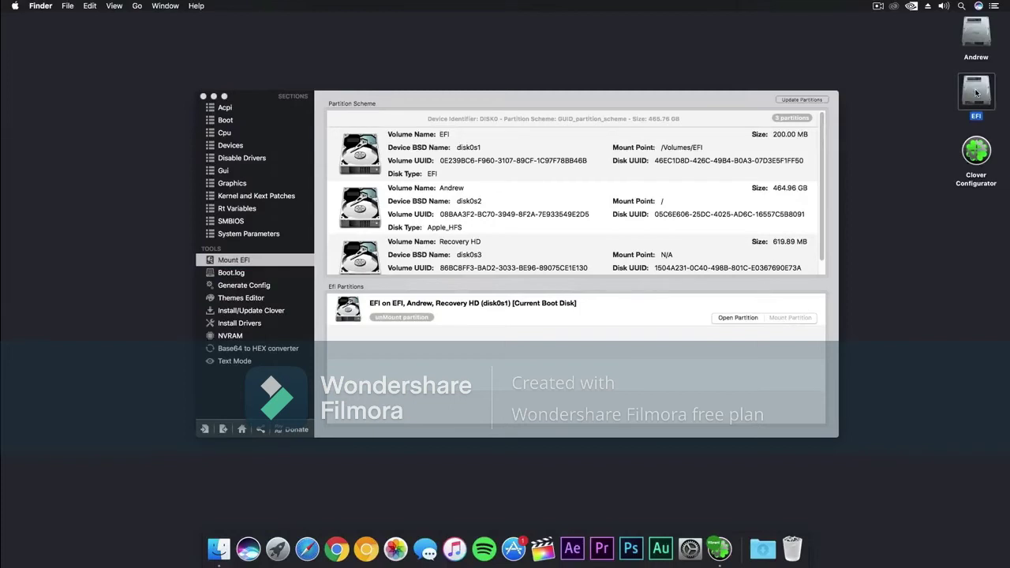
{"action": "double_click", "coordinate": [975, 93]}
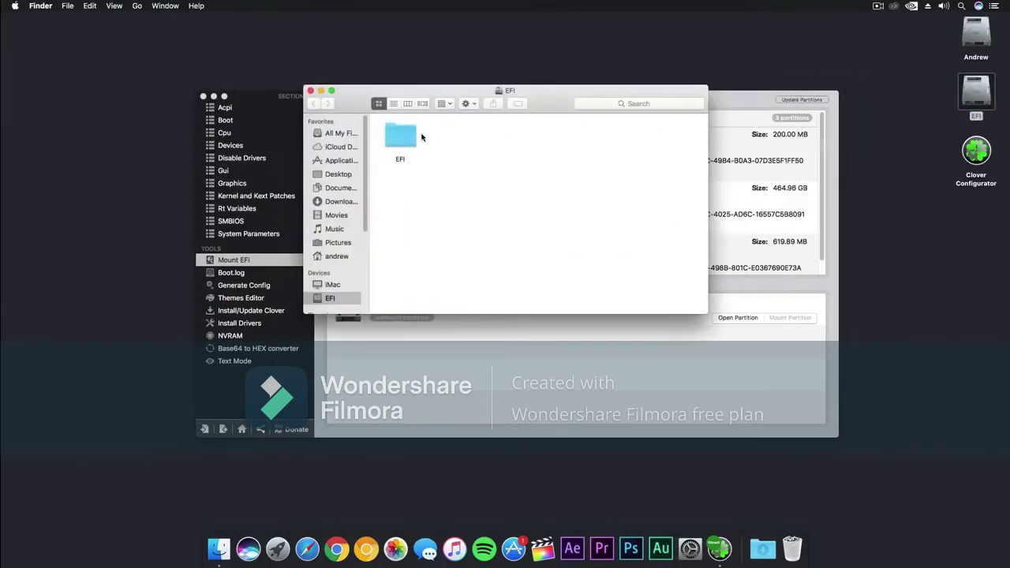
{"action": "double_click", "coordinate": [388, 133]}
{"action": "left_click", "coordinate": [532, 136]}
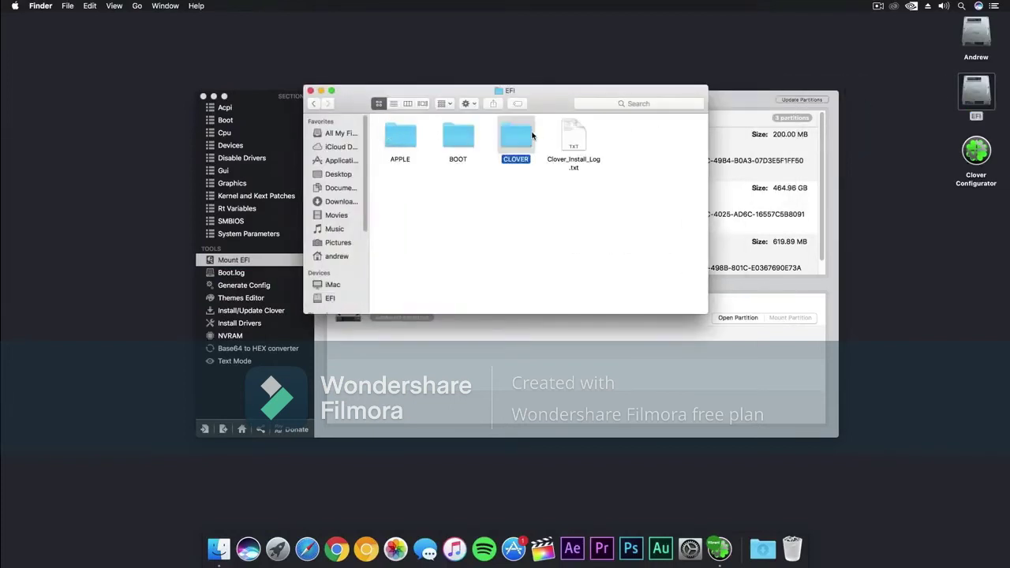
{"action": "double_click", "coordinate": [531, 137]}
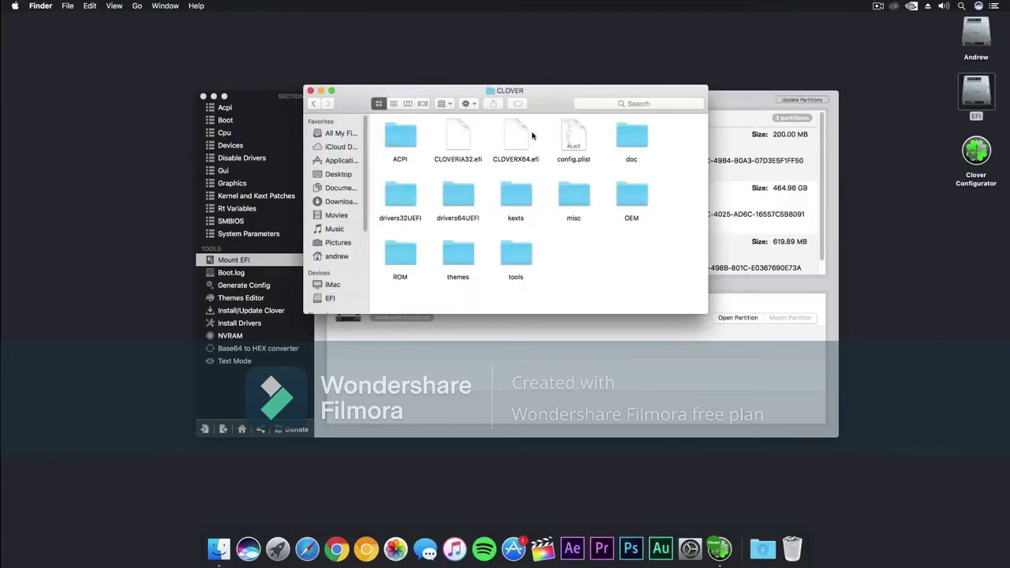
{"action": "left_click", "coordinate": [571, 138]}
{"action": "right_click", "coordinate": [571, 139]}
{"action": "mouse_move", "coordinate": [583, 152]}
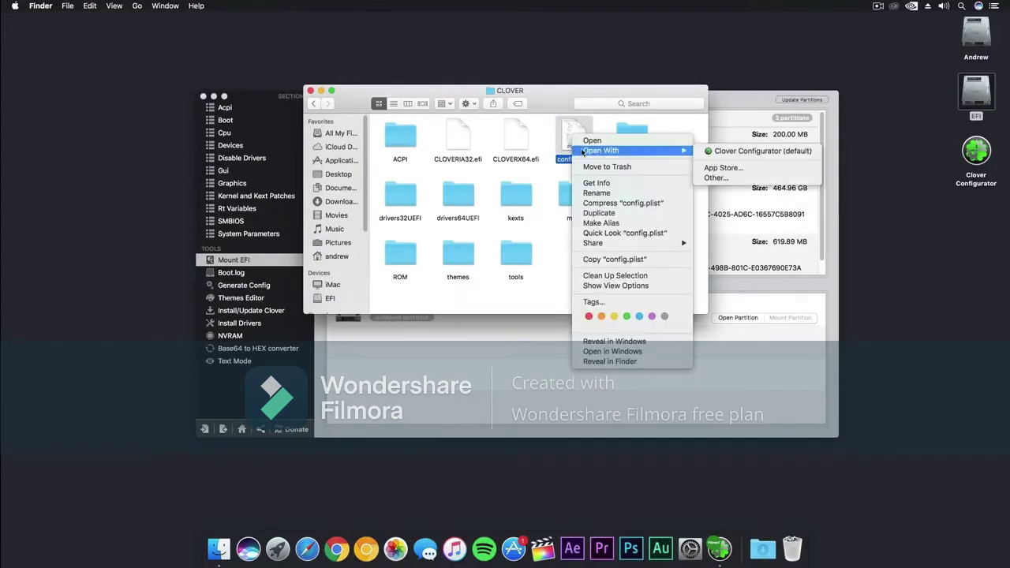
{"action": "left_click", "coordinate": [723, 152]}
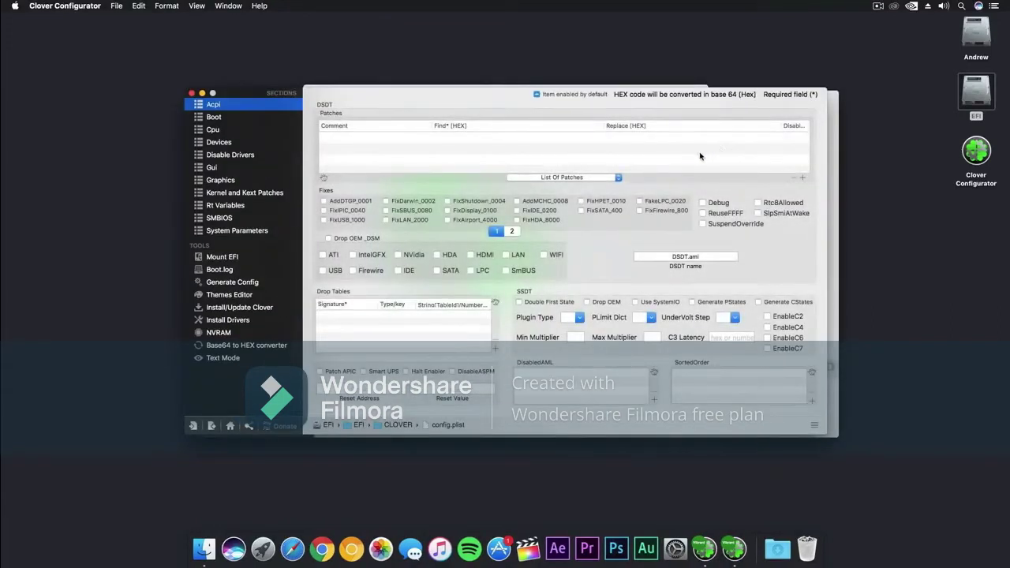
- Choose the iMac (14,2) - i5-4670/i7-4771 (Haswell) model in the SMBIOS generator
{"action": "left_click", "coordinate": [241, 205]}
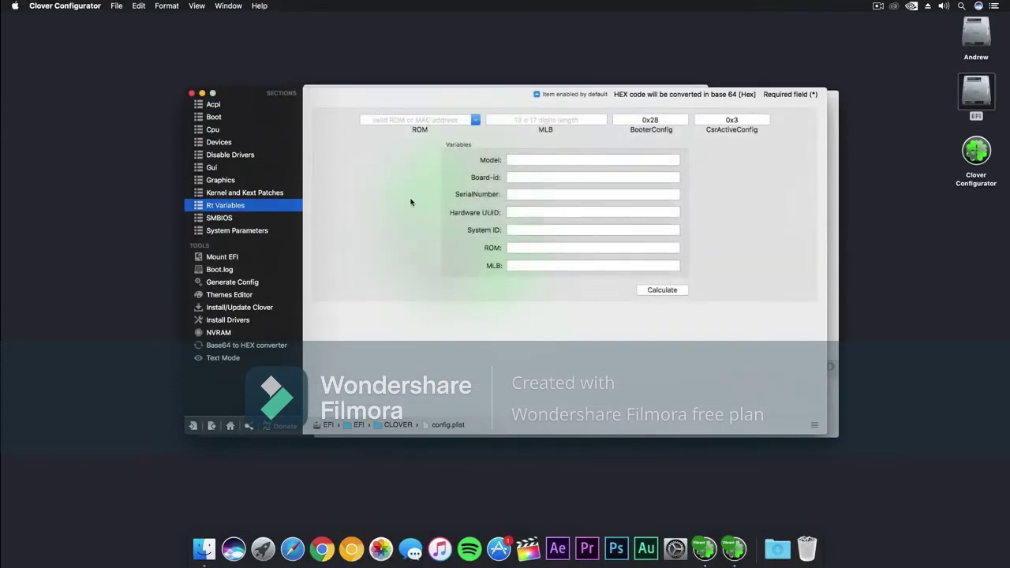
{"action": "left_click", "coordinate": [229, 222]}
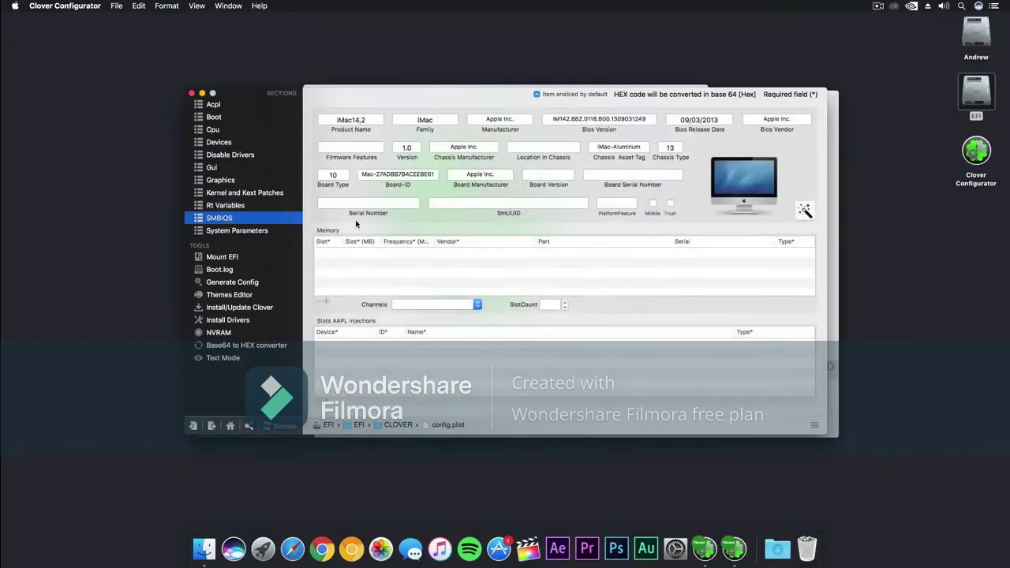
{"action": "left_click", "coordinate": [804, 211]}
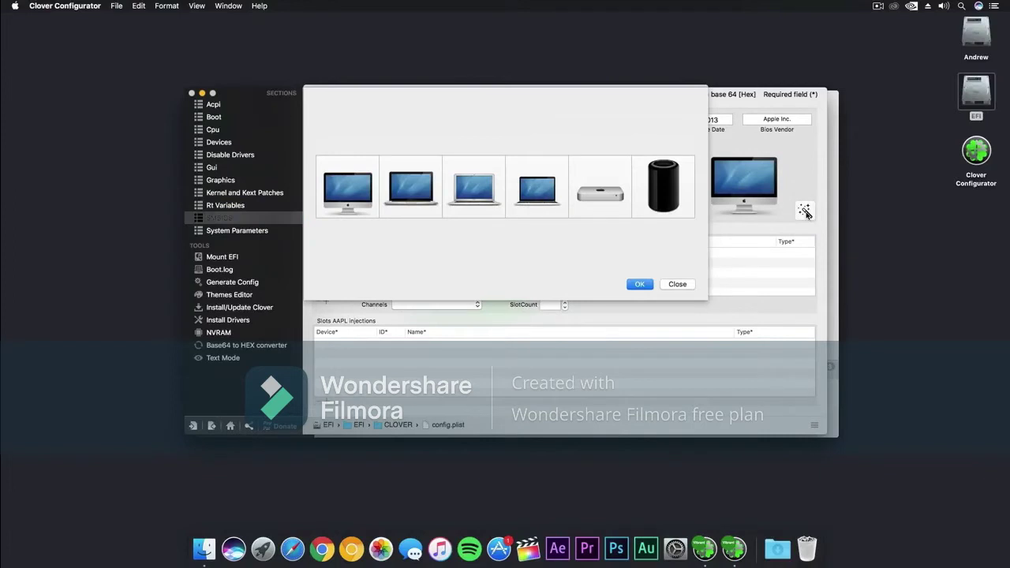
{"action": "left_click", "coordinate": [358, 196]}
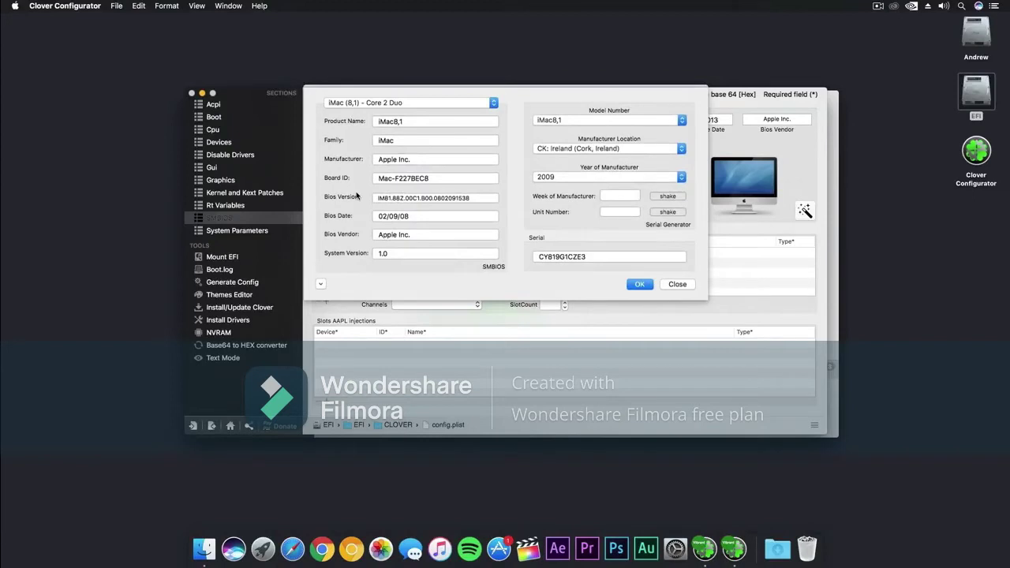
{"action": "left_click", "coordinate": [429, 103]}
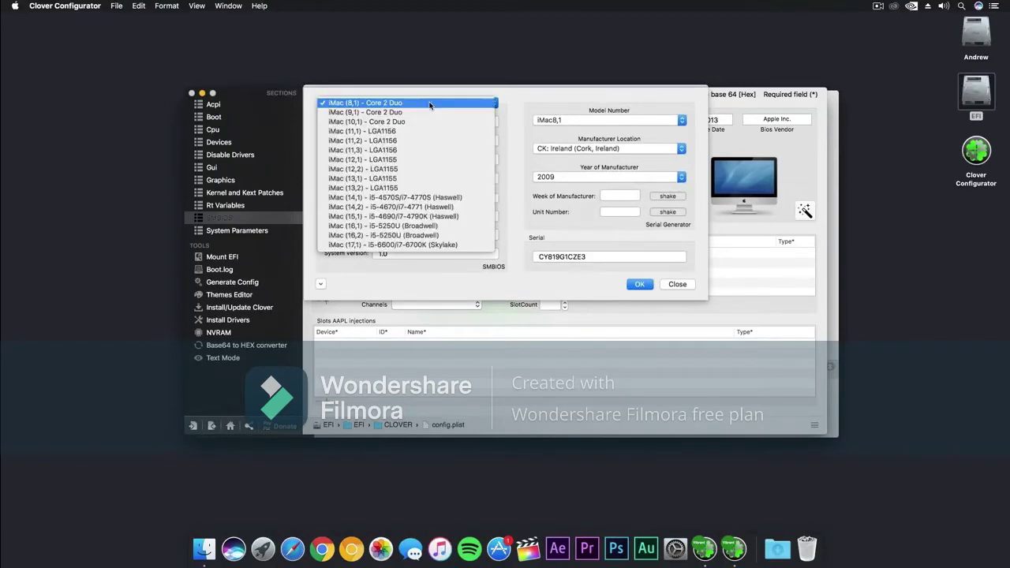
{"action": "left_click", "coordinate": [458, 208]}
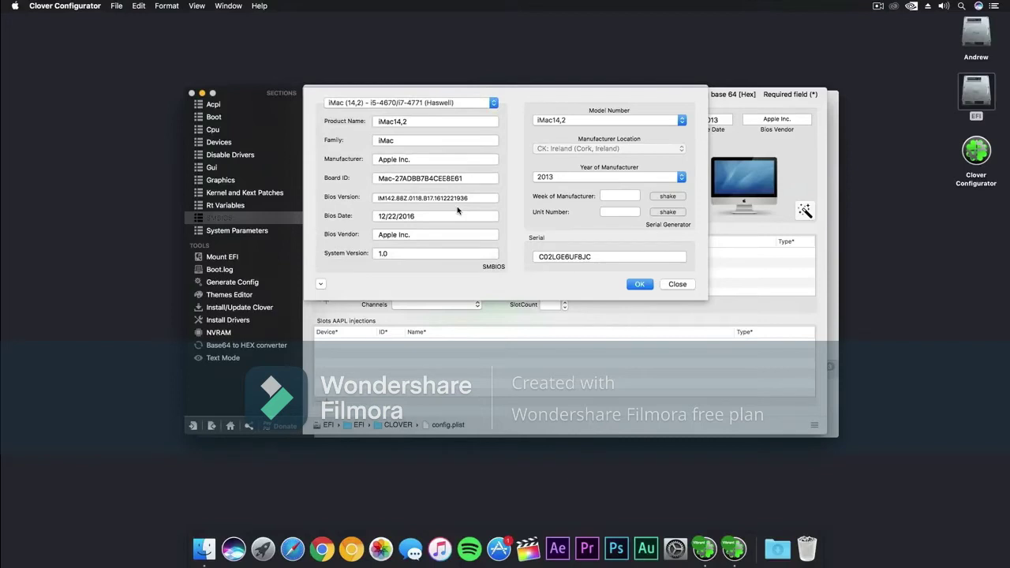
- Randomize the week of manufacture and unit number several times, and apply the generated serial number to the SMBIOS settings
{"action": "left_click", "coordinate": [668, 196]}
{"action": "left_click", "coordinate": [667, 213]}
{"action": "left_click", "coordinate": [667, 212]}
{"action": "left_click", "coordinate": [667, 196]}
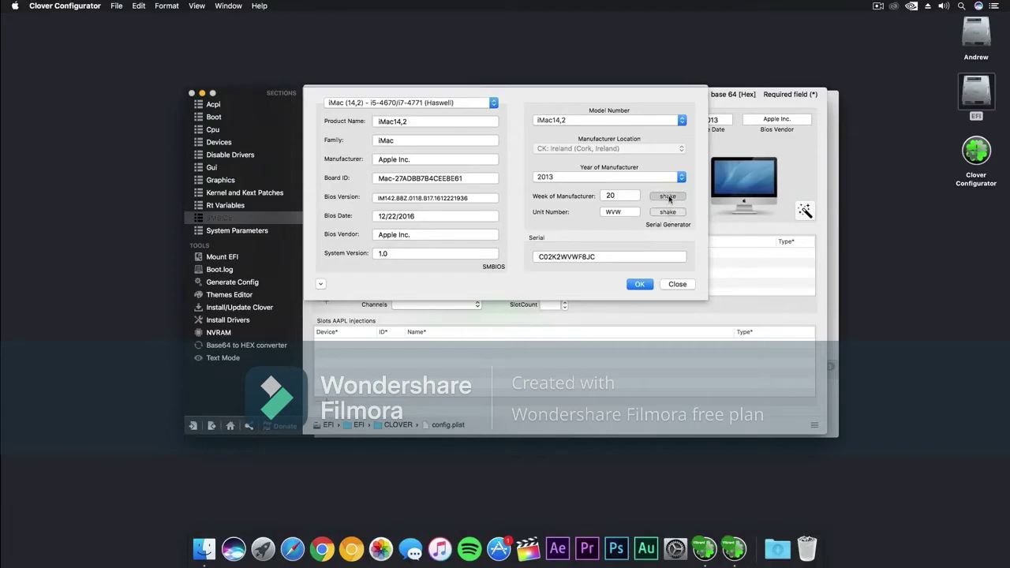
{"action": "left_click", "coordinate": [667, 196]}
{"action": "left_click", "coordinate": [668, 212]}
{"action": "left_click", "coordinate": [667, 212]}
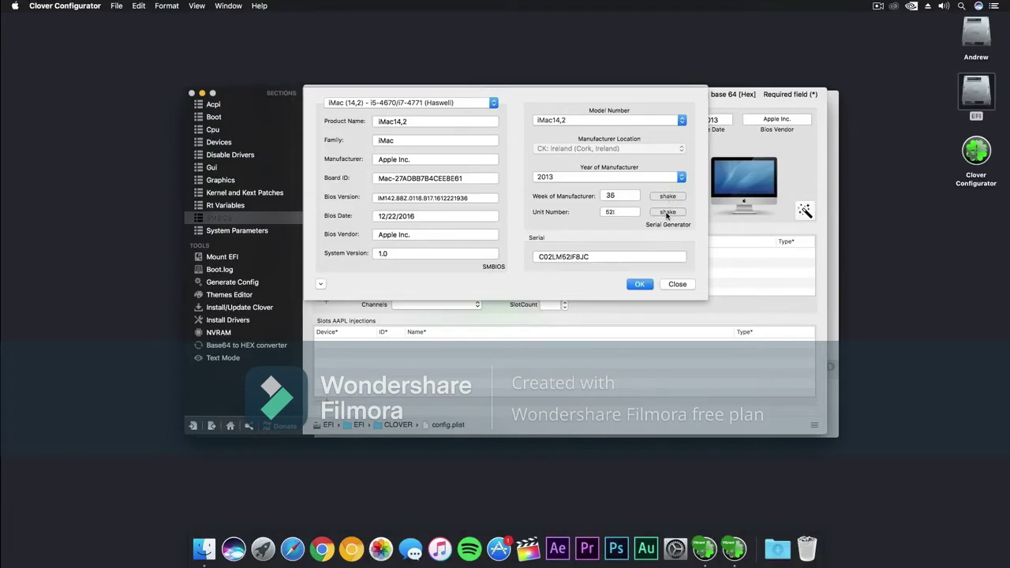
{"action": "left_click", "coordinate": [668, 212]}
{"action": "left_click", "coordinate": [667, 197]}
{"action": "left_click", "coordinate": [640, 284]}
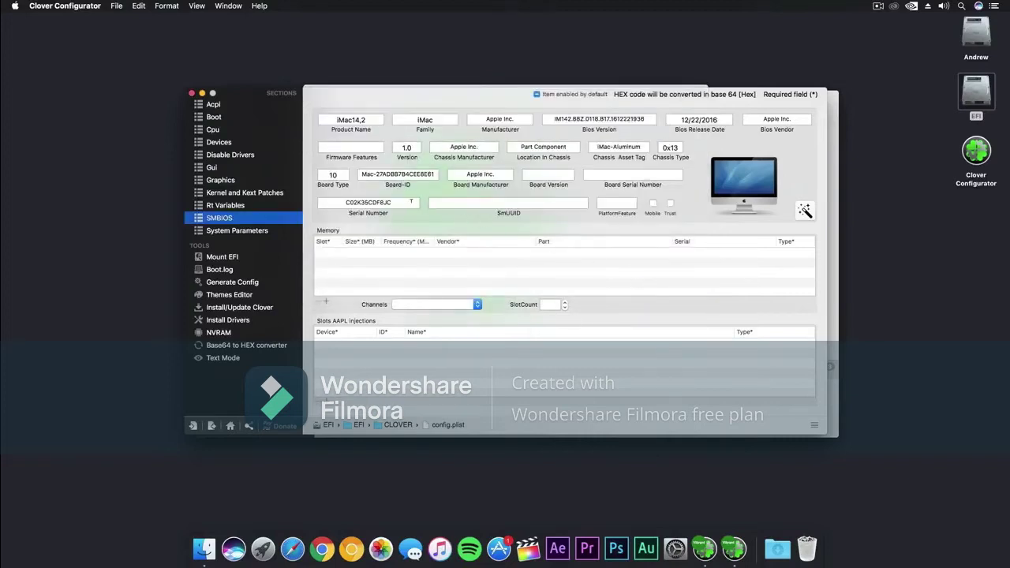
- Copy the generated serial number from the SMBIOS settings, switch to Safari and open Apple's Check Coverage page at checkcoverage.apple.com
{"action": "left_click_drag", "start_coordinate": [393, 203], "coordinate": [345, 203]}
{"action": "right_click", "coordinate": [372, 202]}
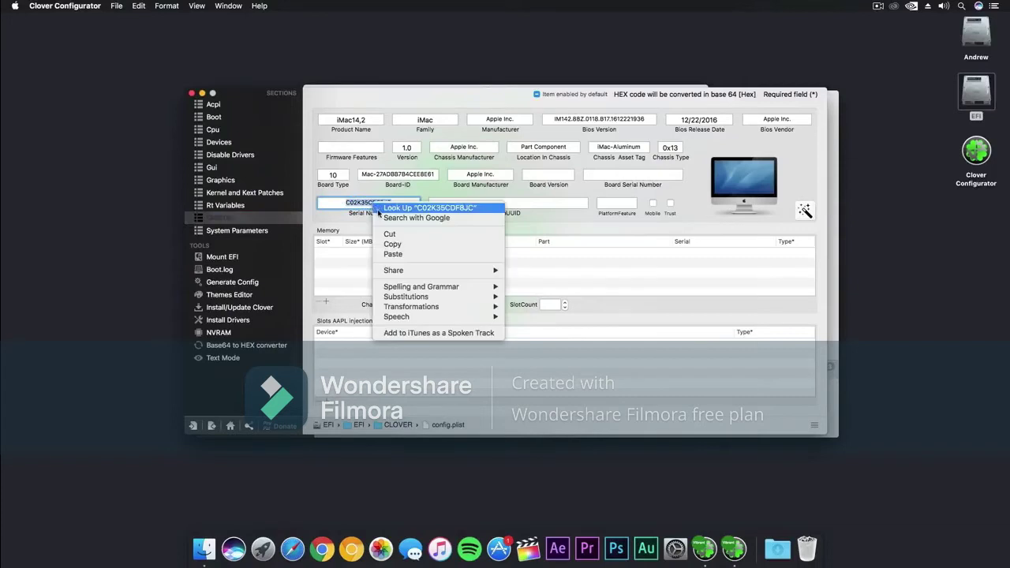
{"action": "left_click", "coordinate": [395, 246]}
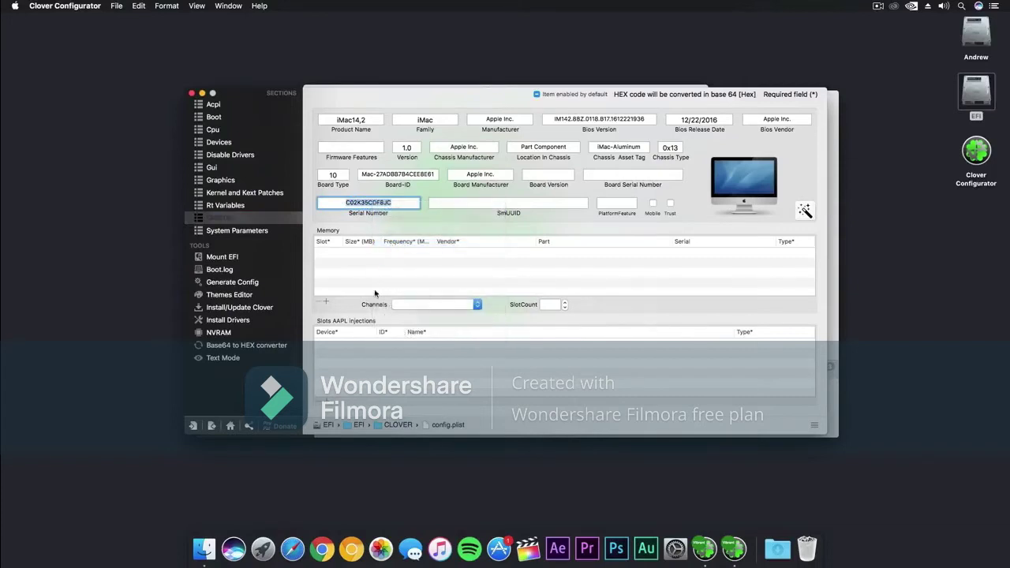
{"action": "left_click", "coordinate": [293, 550]}
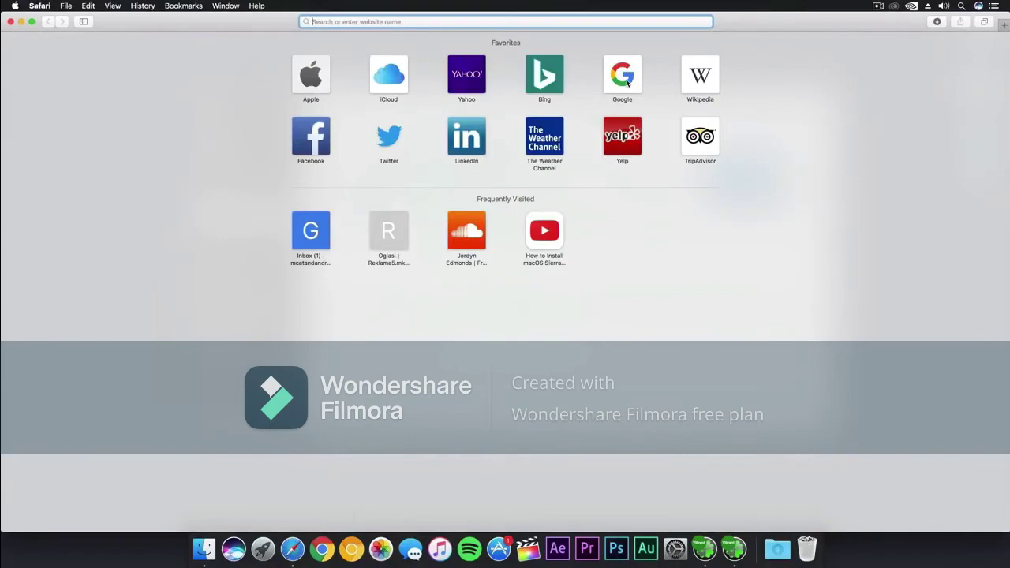
{"action": "type", "text": "check"}
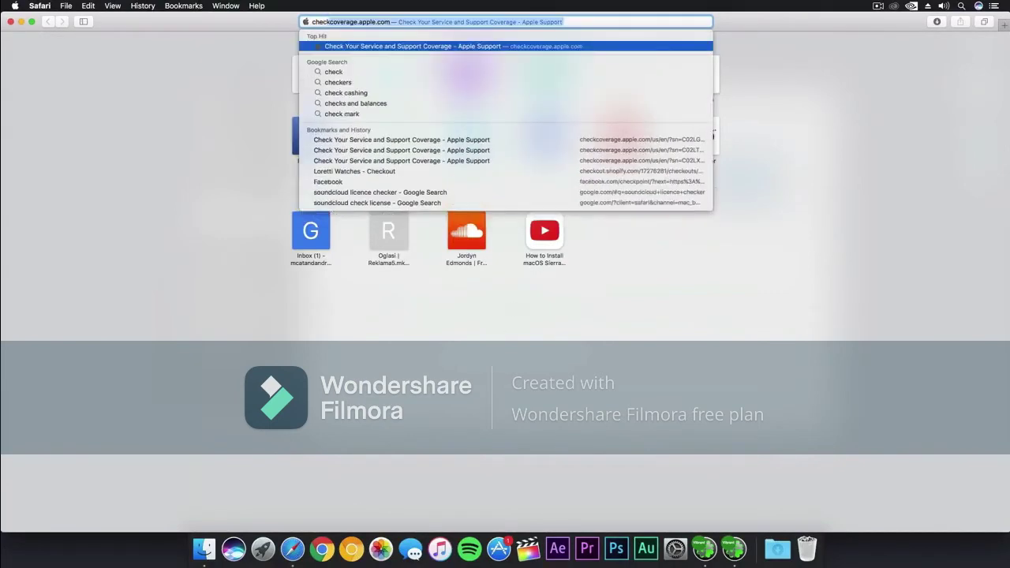
{"action": "key", "text": "Return"}
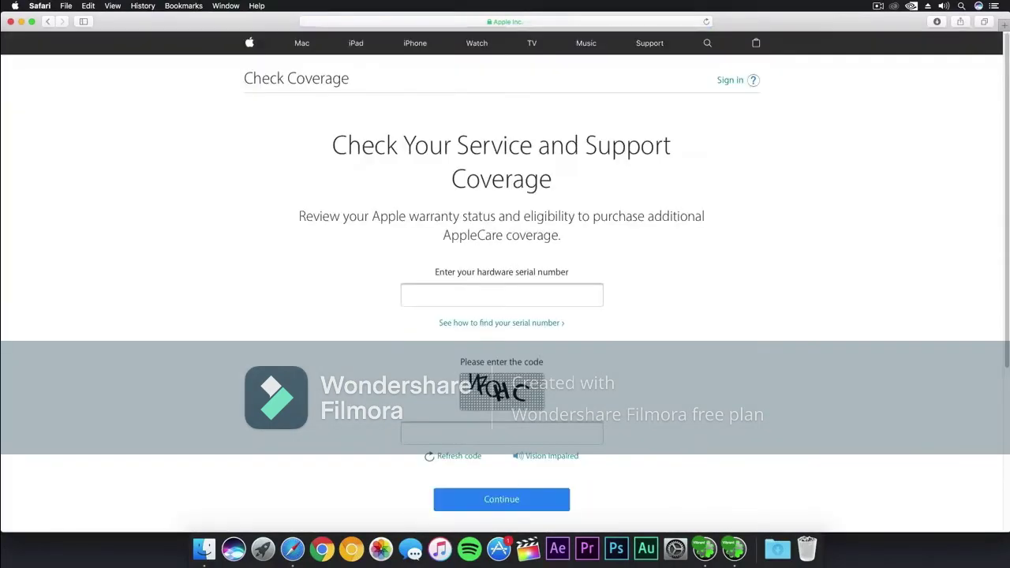
- Submit the copied serial number with the displayed verification code for a coverage check, and quit Safari when done
{"action": "left_click", "coordinate": [475, 289]}
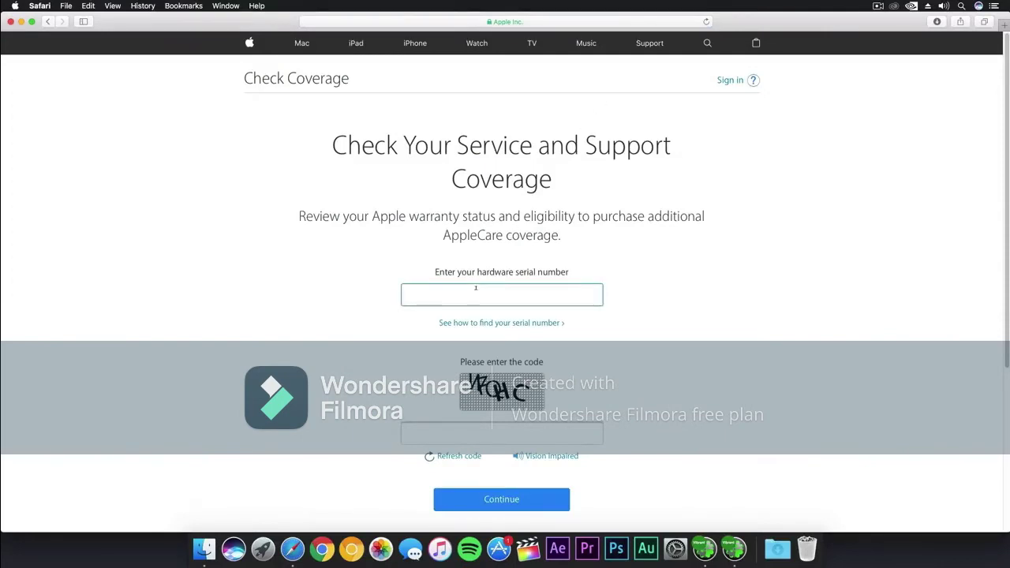
{"action": "key", "text": "super+v"}
{"action": "left_click", "coordinate": [469, 430]}
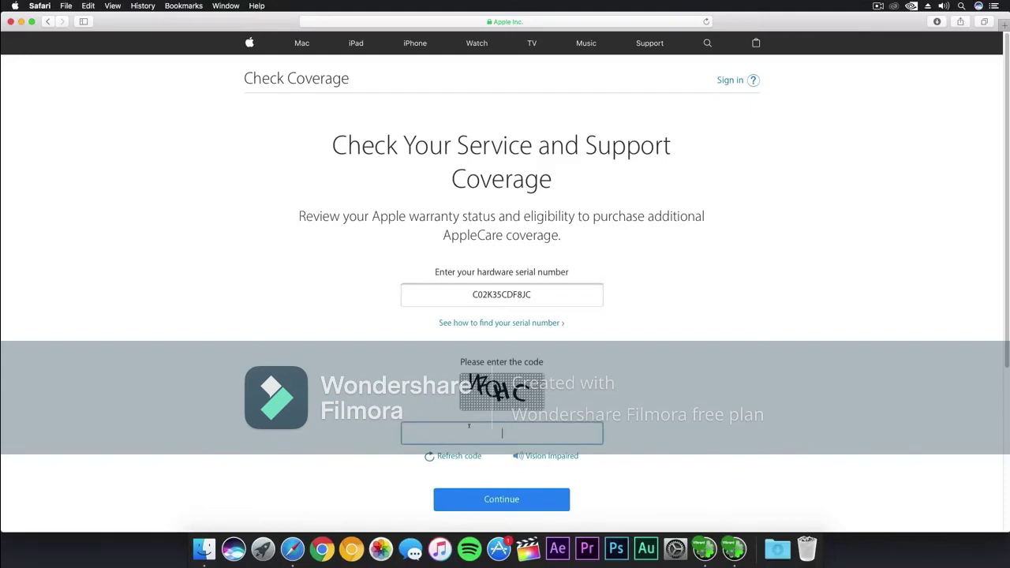
{"action": "type", "text": "WFQHC"}
{"action": "left_click", "coordinate": [498, 501]}
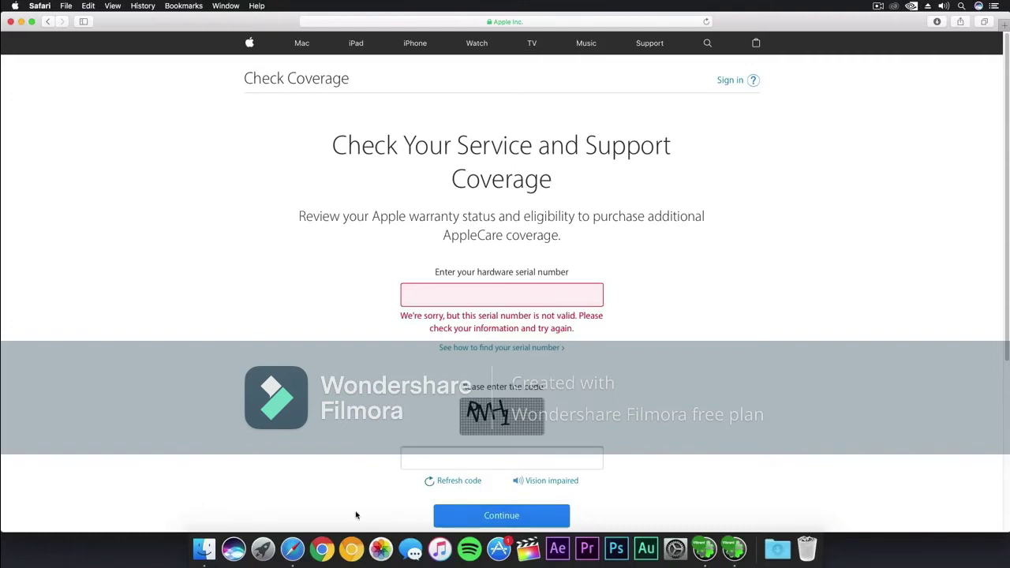
{"action": "right_click", "coordinate": [292, 549]}
{"action": "left_click", "coordinate": [298, 512]}
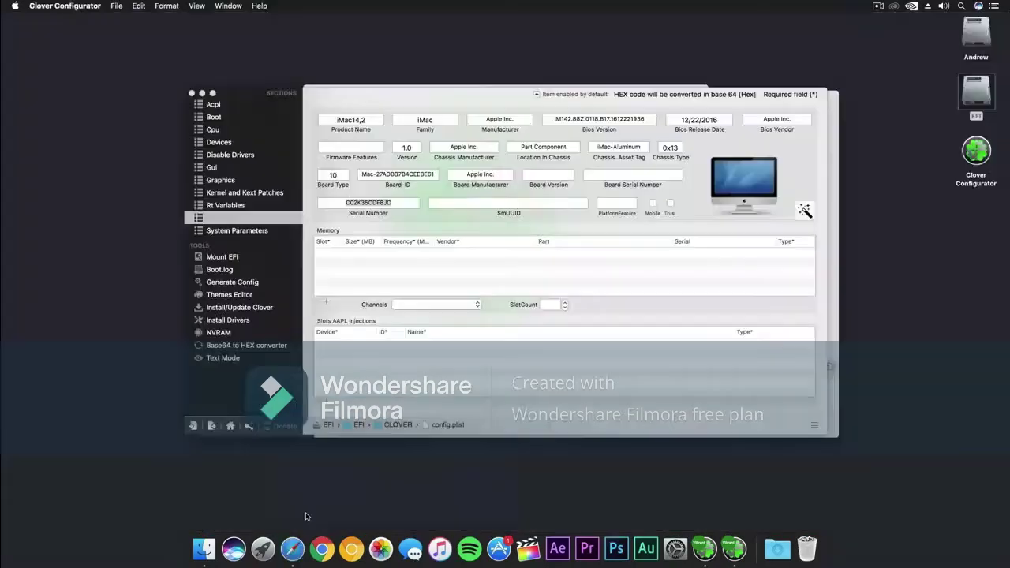
- Fill in the Board Serial Number with the copied serial number followed by five extra alphanumeric characters
{"action": "left_click", "coordinate": [614, 173]}
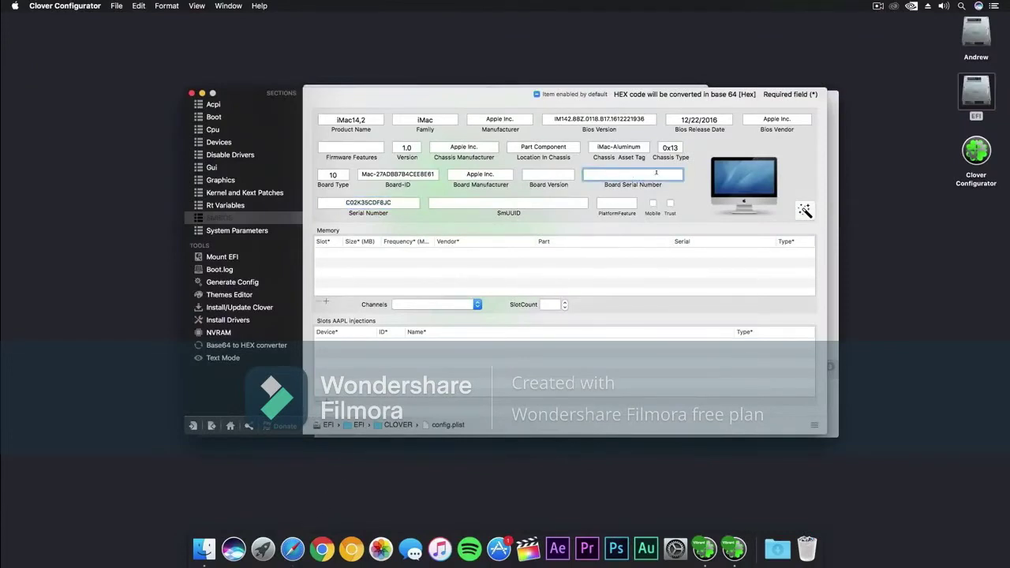
{"action": "key", "text": "super+v"}
{"action": "type", "text": "A9BF5"}
{"action": "mouse_move", "coordinate": [671, 173]}
{"action": "left_mouse_down"}
{"action": "mouse_move", "coordinate": [603, 174]}
{"action": "mouse_move", "coordinate": [671, 171]}
{"action": "left_mouse_up"}
- Open Terminal and generate a new UUID with the uuidgen command
{"action": "left_click", "coordinate": [961, 5]}
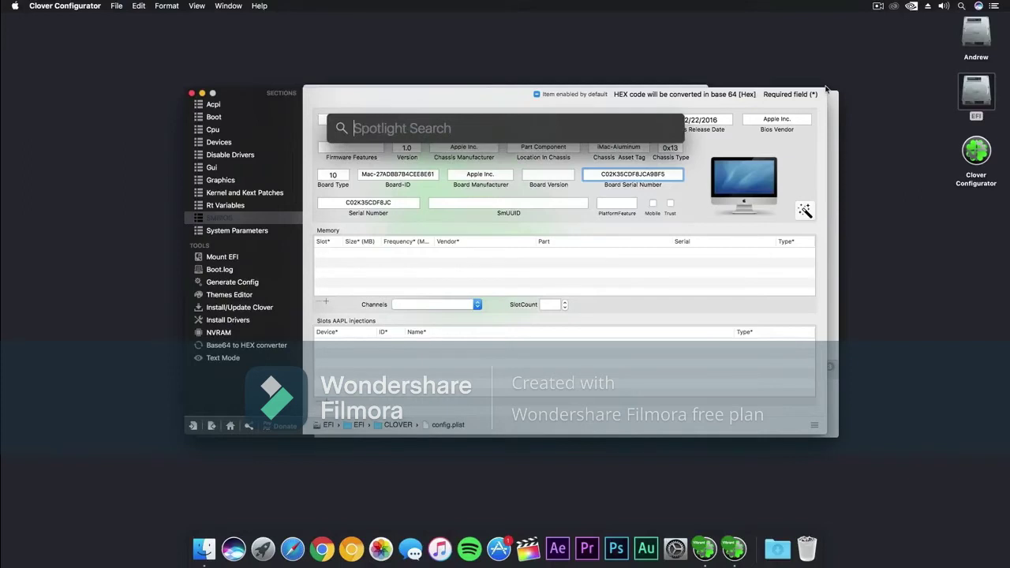
{"action": "type", "text": "terminal"}
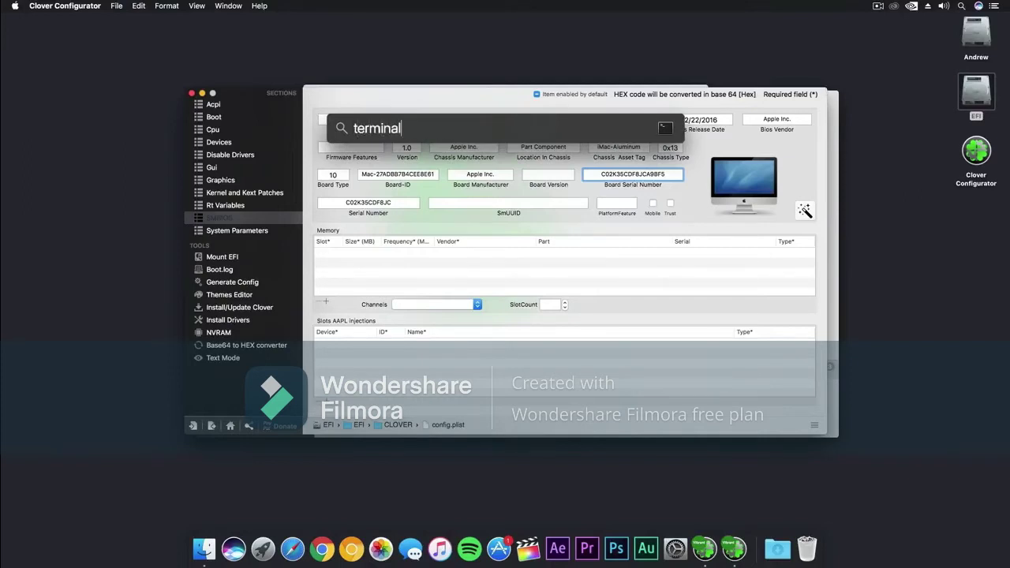
{"action": "key", "text": "Return"}
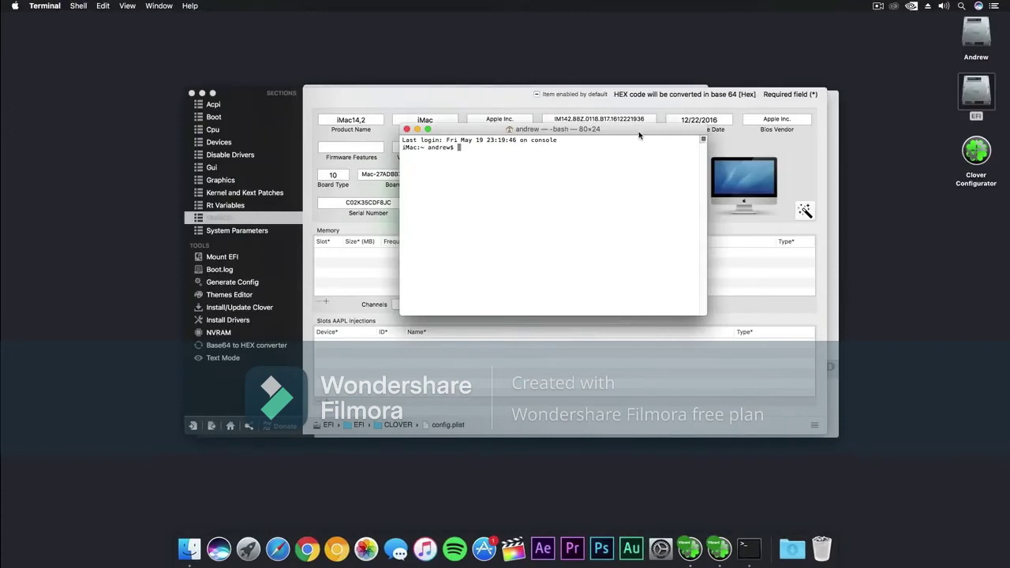
{"action": "left_click_drag", "start_coordinate": [639, 133], "coordinate": [629, 139]}
{"action": "type", "text": "u"}
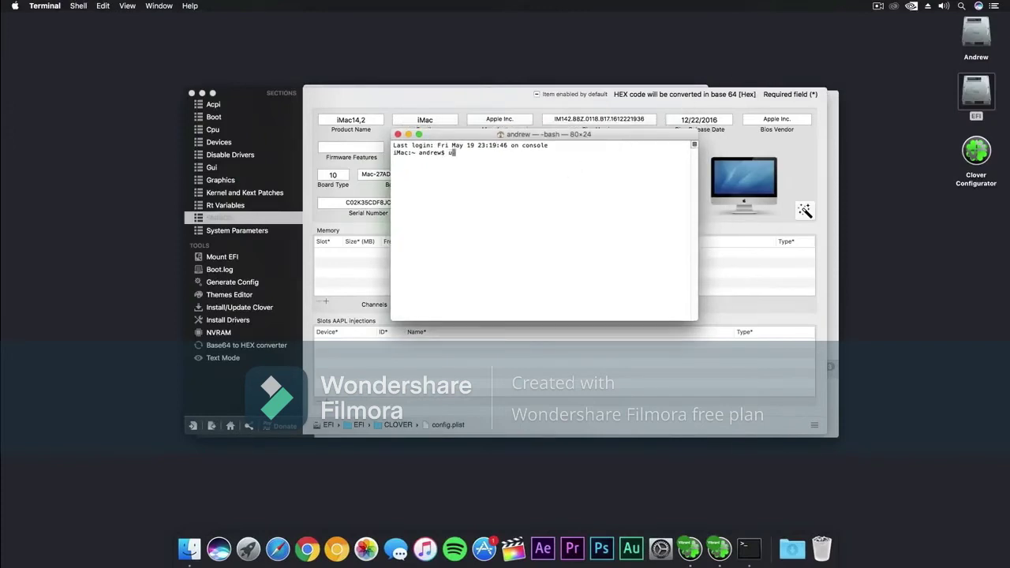
{"action": "type", "text": "uidgen"}
{"action": "key", "text": "Return"}
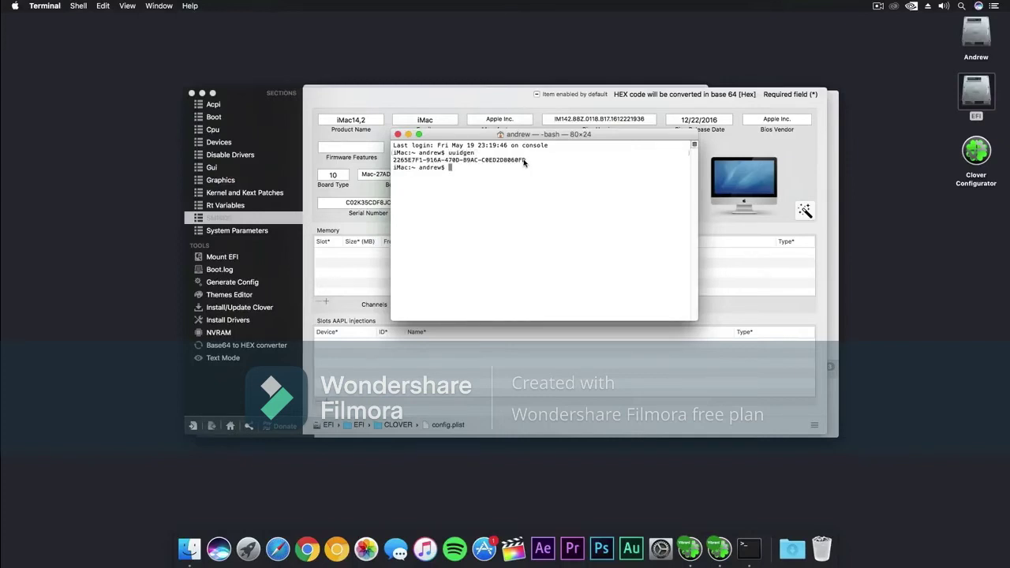
- Copy the generated UUID from Terminal into the SmUUID field of Clover Configurator's SMBIOS settings
{"action": "left_click_drag", "start_coordinate": [525, 161], "coordinate": [396, 164]}
{"action": "right_click", "coordinate": [398, 163]}
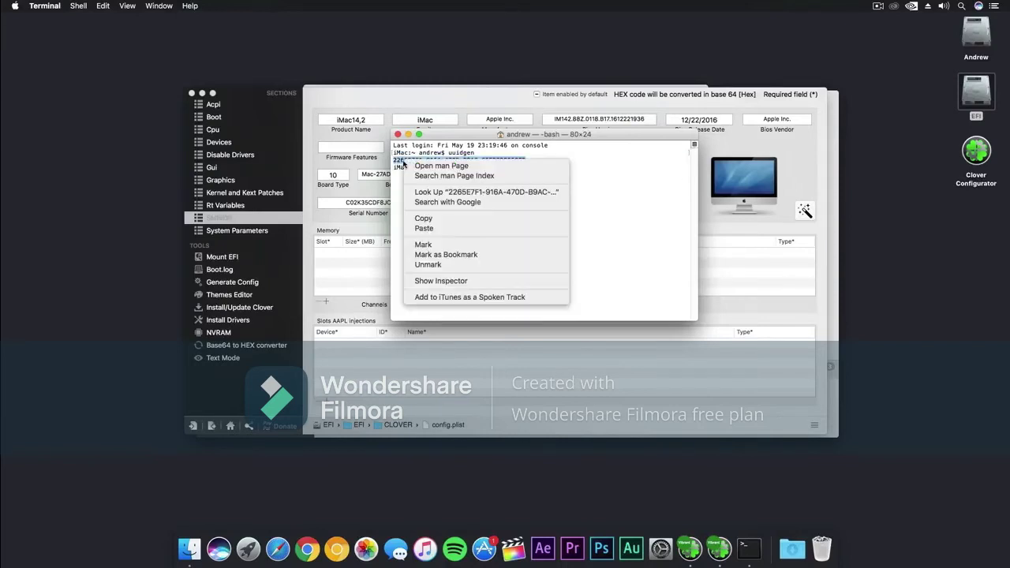
{"action": "left_click", "coordinate": [430, 217]}
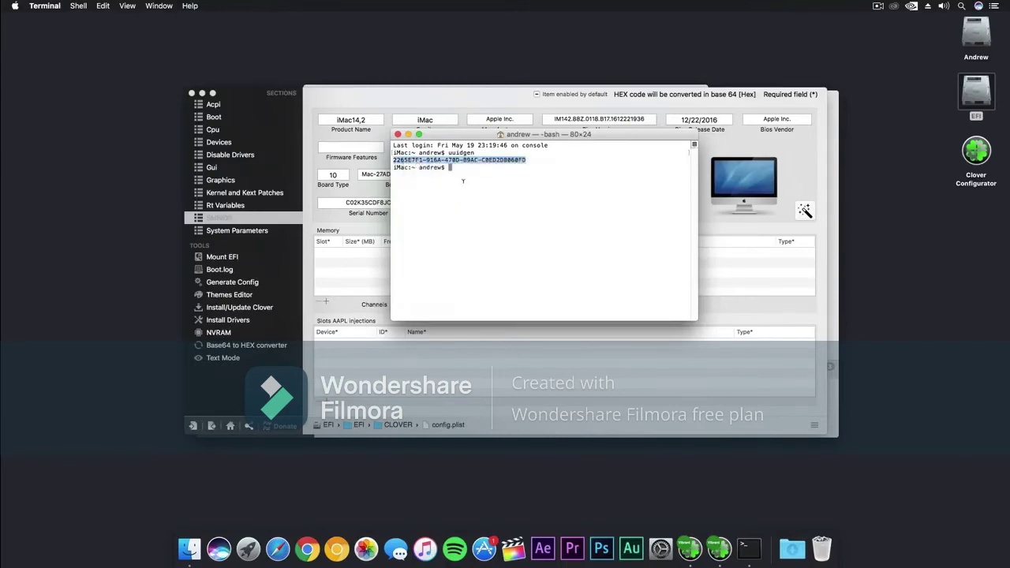
{"action": "left_click_drag", "start_coordinate": [478, 136], "coordinate": [696, 147]}
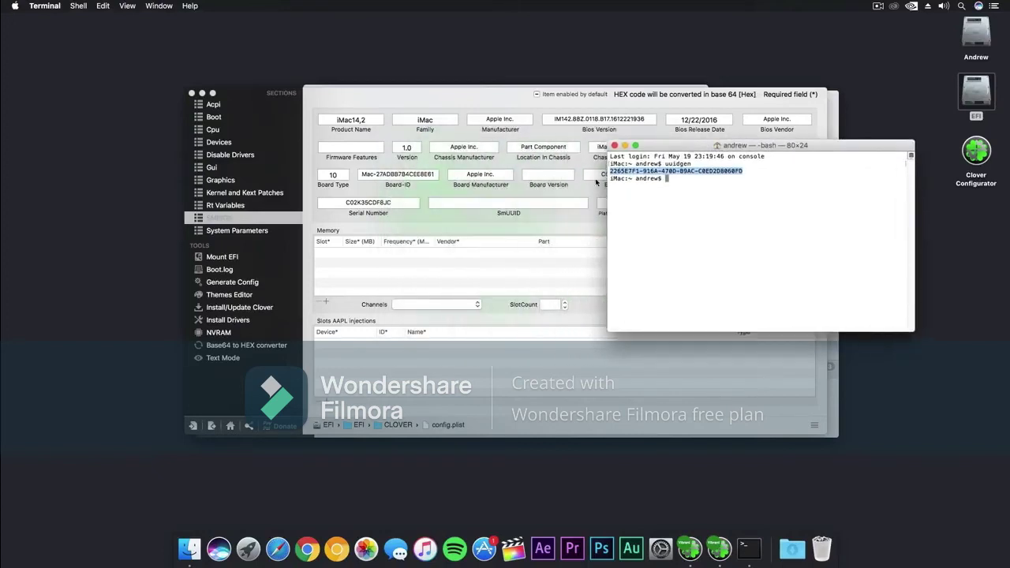
{"action": "left_click", "coordinate": [504, 202]}
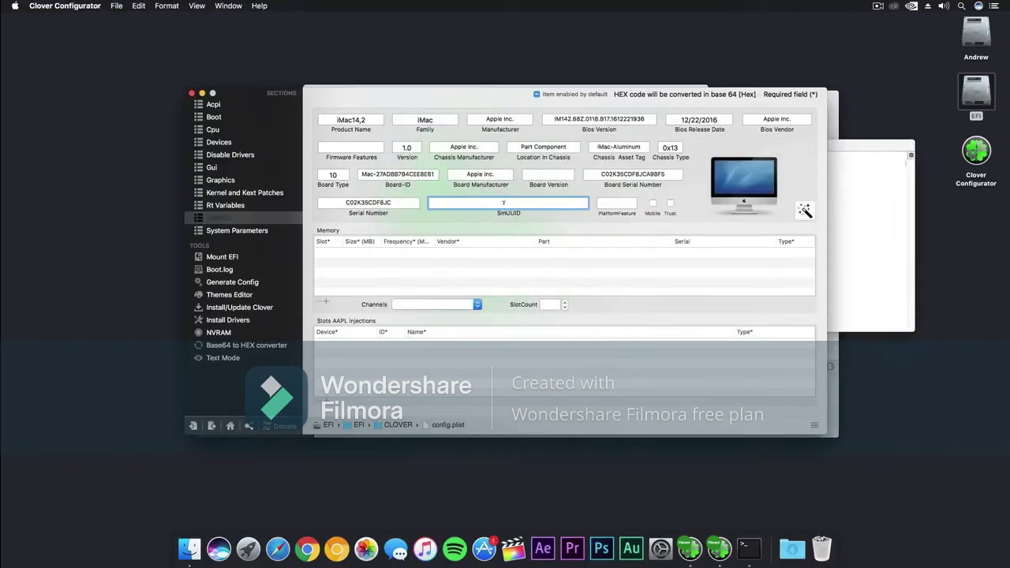
{"action": "key", "text": "super+v"}
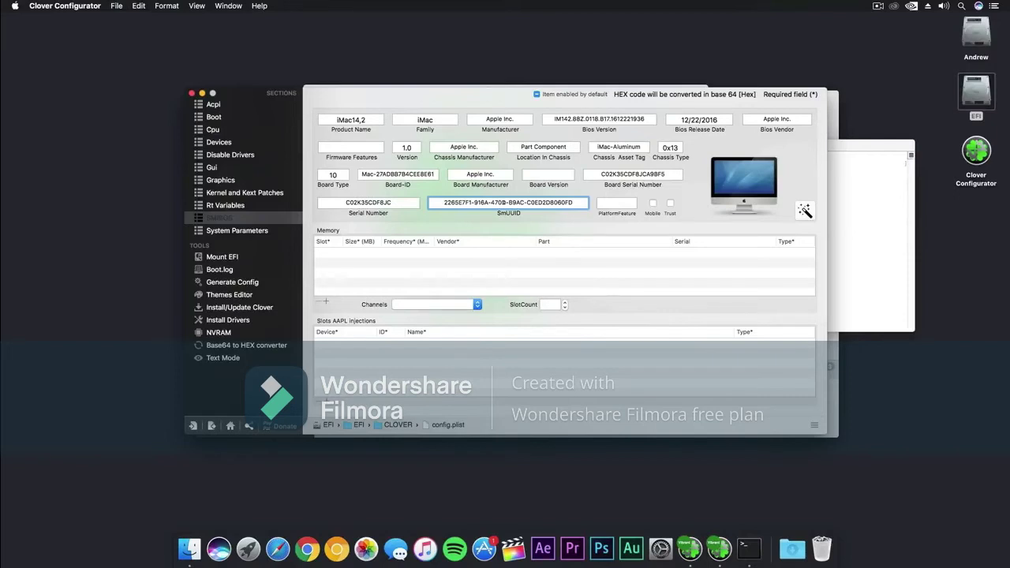
- Close config.plist keeping its saved changes, and quit Clover Configurator
{"action": "left_click", "coordinate": [192, 94]}
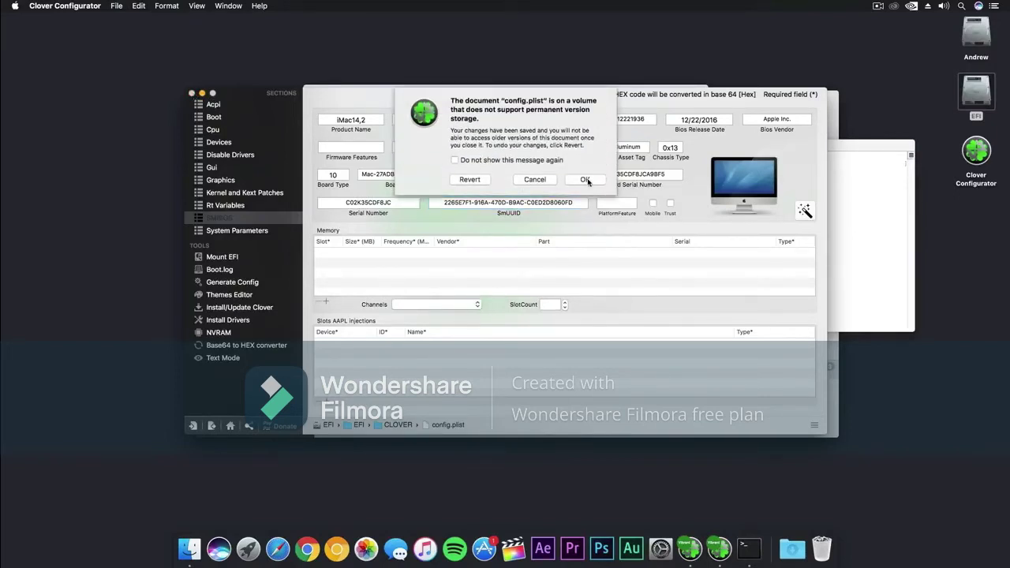
{"action": "left_click", "coordinate": [585, 180]}
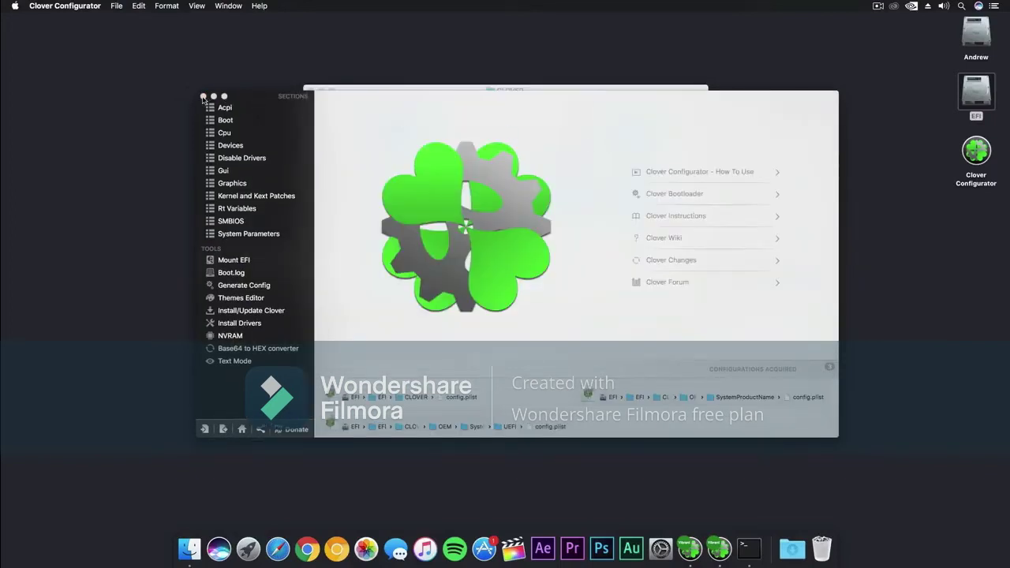
{"action": "right_click", "coordinate": [719, 544]}
{"action": "left_click", "coordinate": [724, 513]}
{"action": "right_click", "coordinate": [702, 549]}
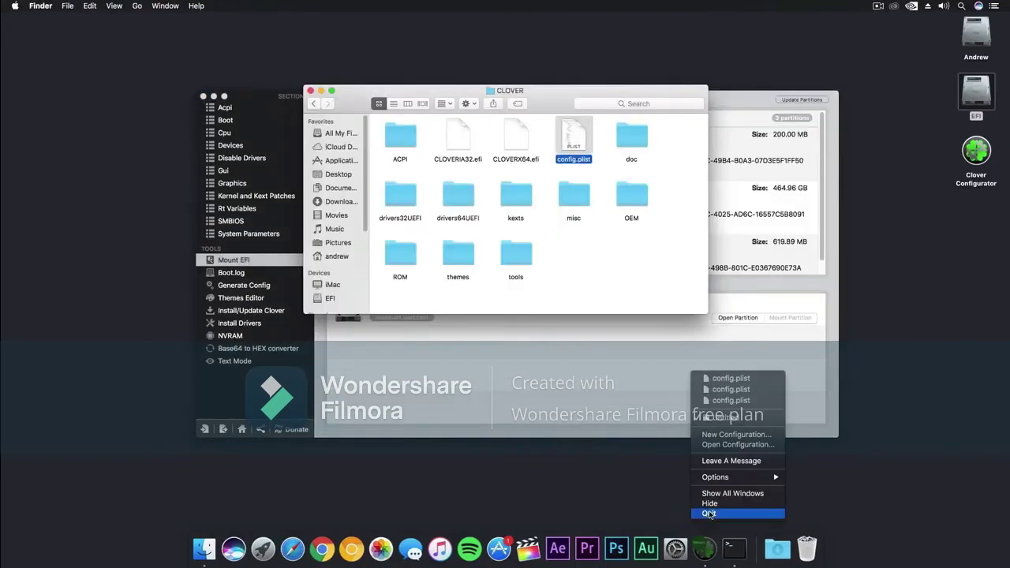
{"action": "left_click", "coordinate": [707, 513]}
- Quit Terminal and close the Finder window of the CLOVER folder
{"action": "right_click", "coordinate": [719, 546]}
{"action": "left_click", "coordinate": [724, 513]}
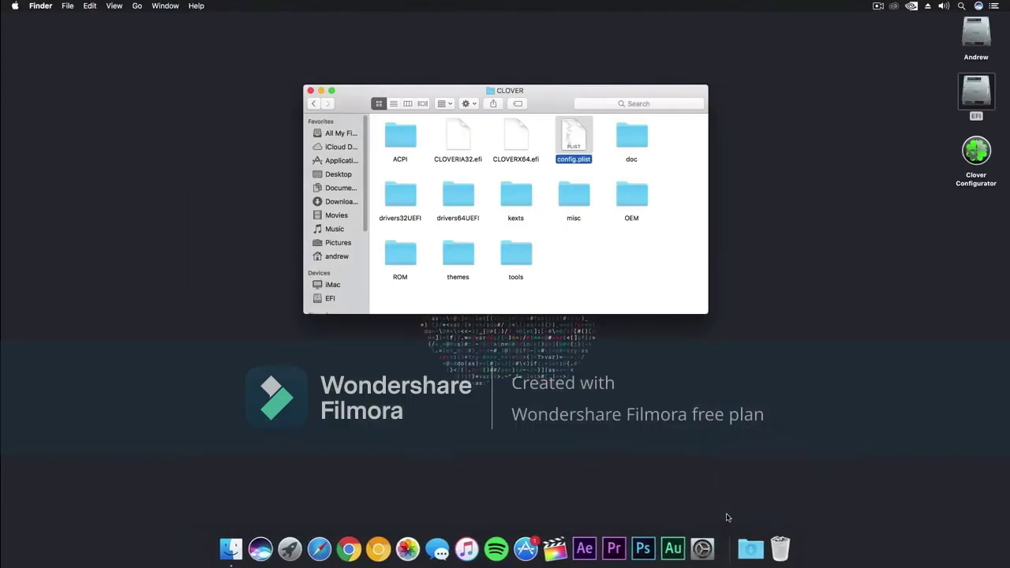
{"action": "left_click", "coordinate": [310, 90]}
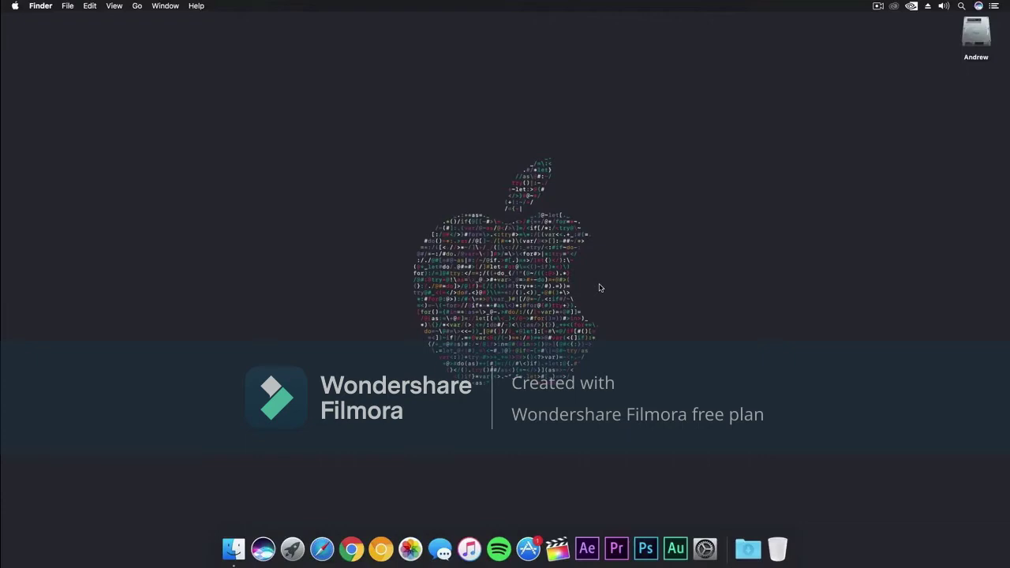
- Open the startup disk in Finder and place a new Terminal window beside it
{"action": "double_click", "coordinate": [976, 41]}
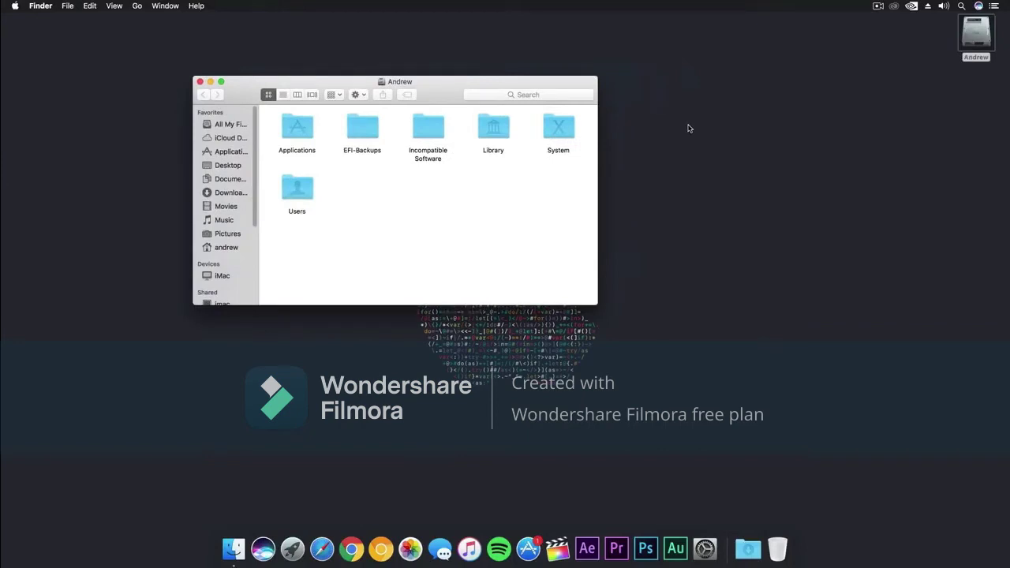
{"action": "left_click", "coordinate": [961, 6]}
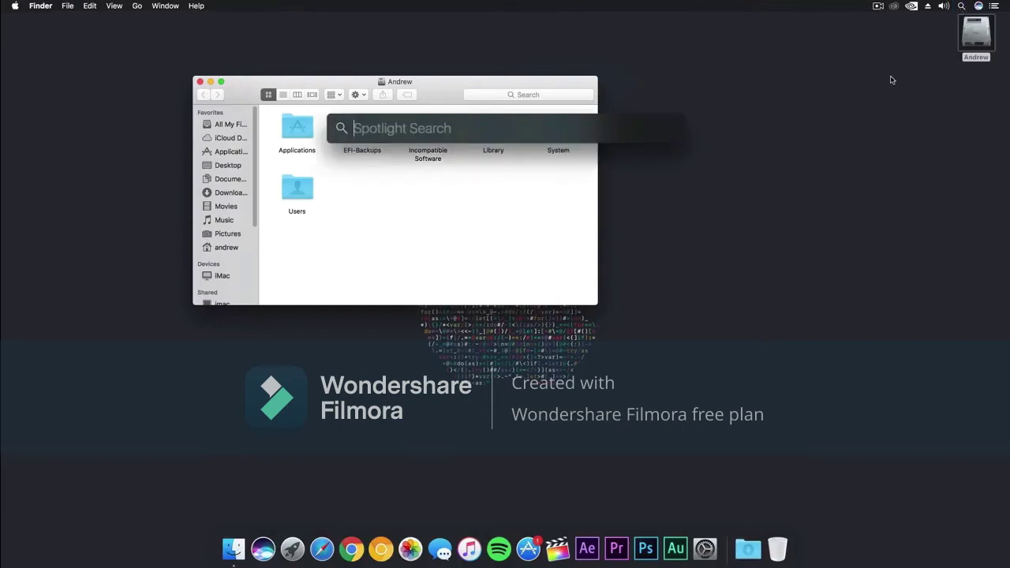
{"action": "type", "text": "termin"}
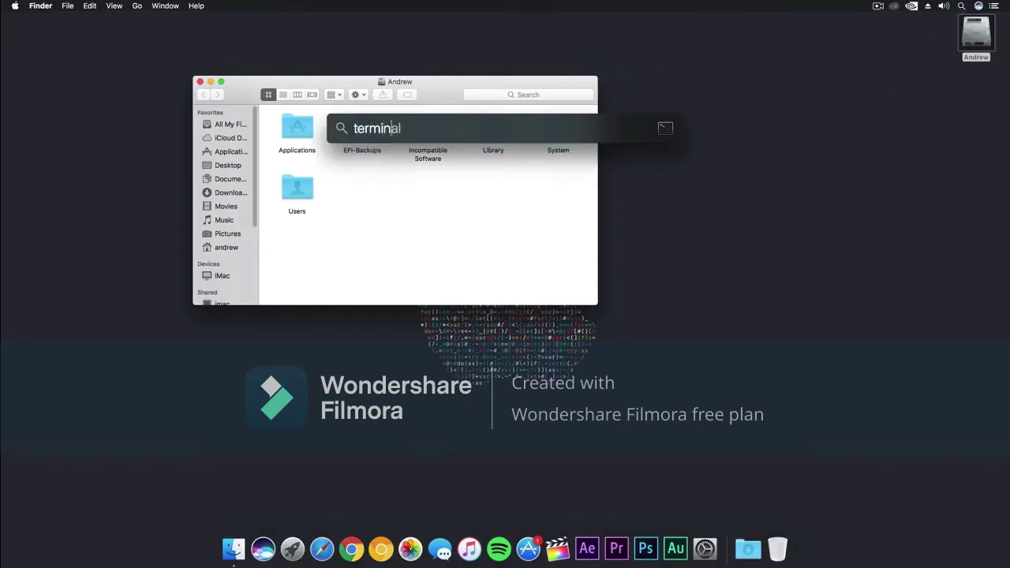
{"action": "type", "text": "al"}
{"action": "key", "text": "Return"}
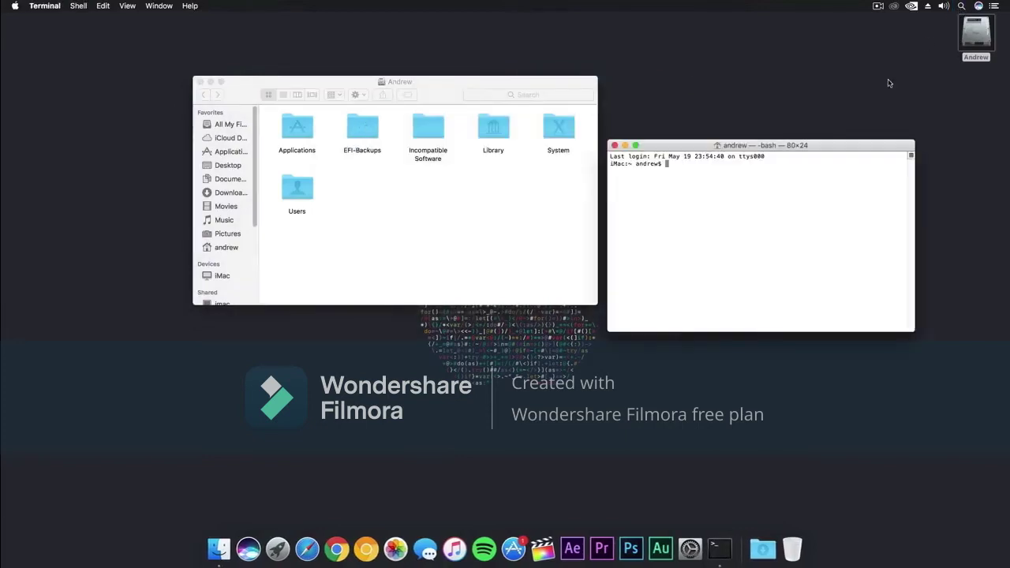
{"action": "left_click_drag", "start_coordinate": [881, 149], "coordinate": [878, 83]}
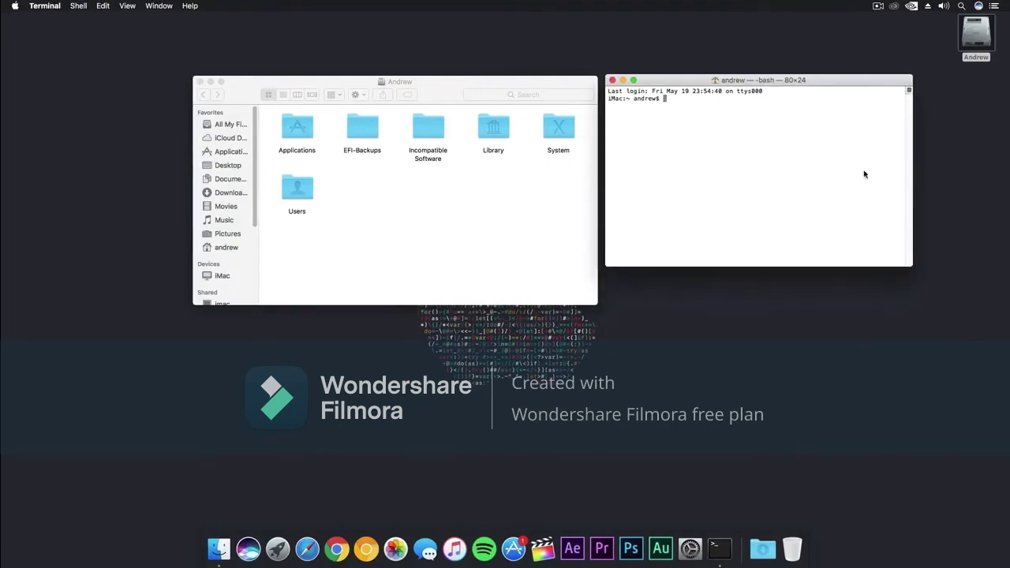
- Show hidden files by running defaults write com.apple.finder AppleShowAllFiles TRUE and killall Finder, and quit Terminal
{"action": "type", "text": "defaults write com.apple.finder AppleShowAllFiles TRUE"}
{"action": "key", "text": "Return"}
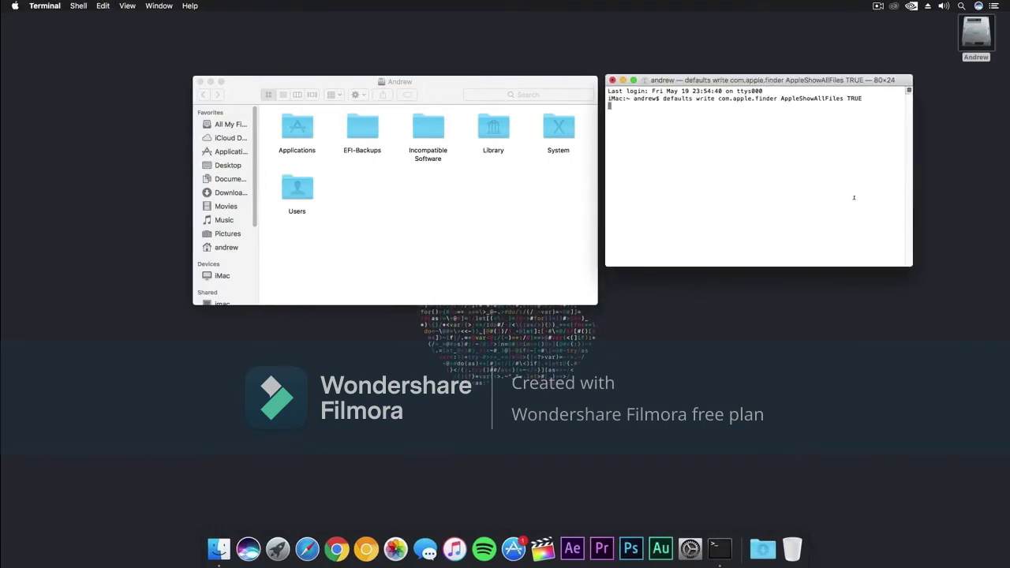
{"action": "type", "text": "killall Finder"}
{"action": "key", "text": "Return"}
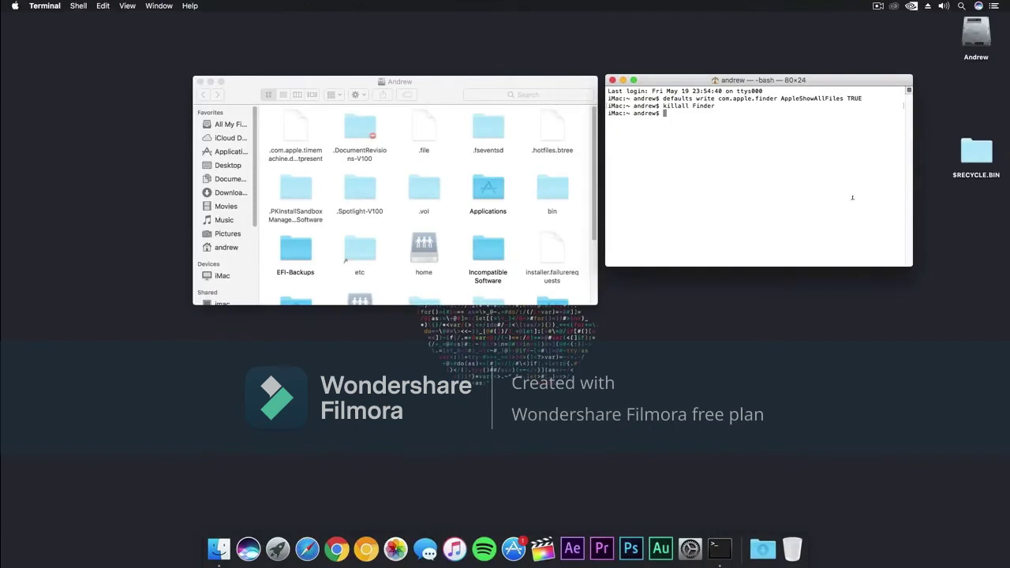
{"action": "right_click", "coordinate": [719, 548]}
{"action": "left_click", "coordinate": [724, 513]}
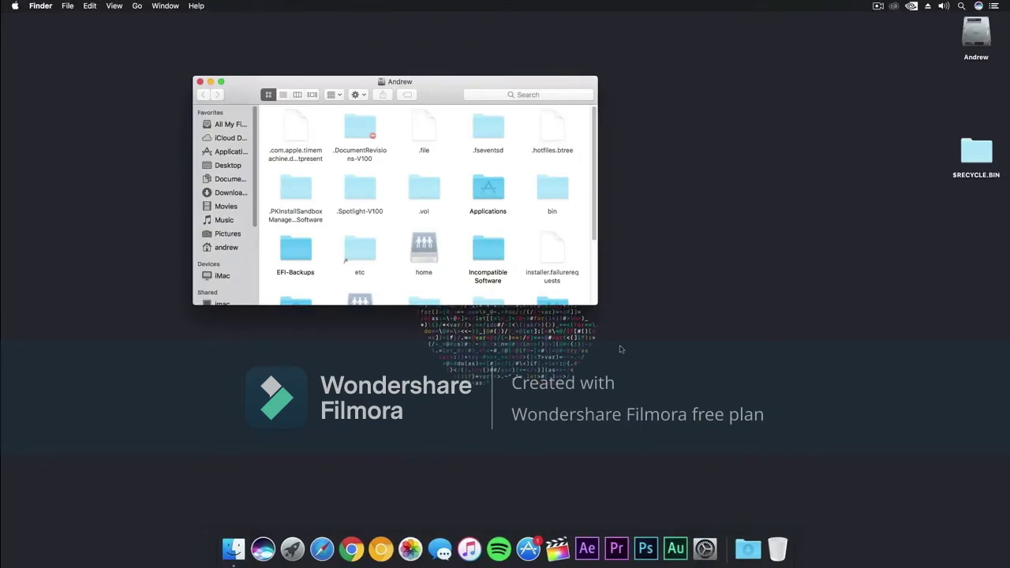
- Open the Users folder on the startup disk
{"action": "left_click", "coordinate": [489, 188]}
{"action": "scroll", "coordinate": [461, 207], "scroll_direction": "down", "scroll_amount": 5}
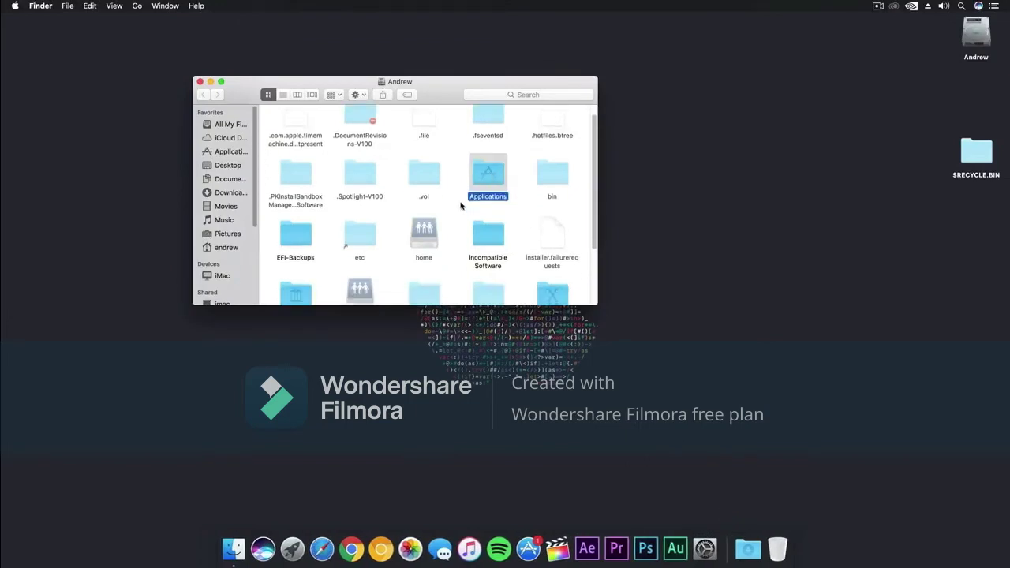
{"action": "double_click", "coordinate": [361, 266]}
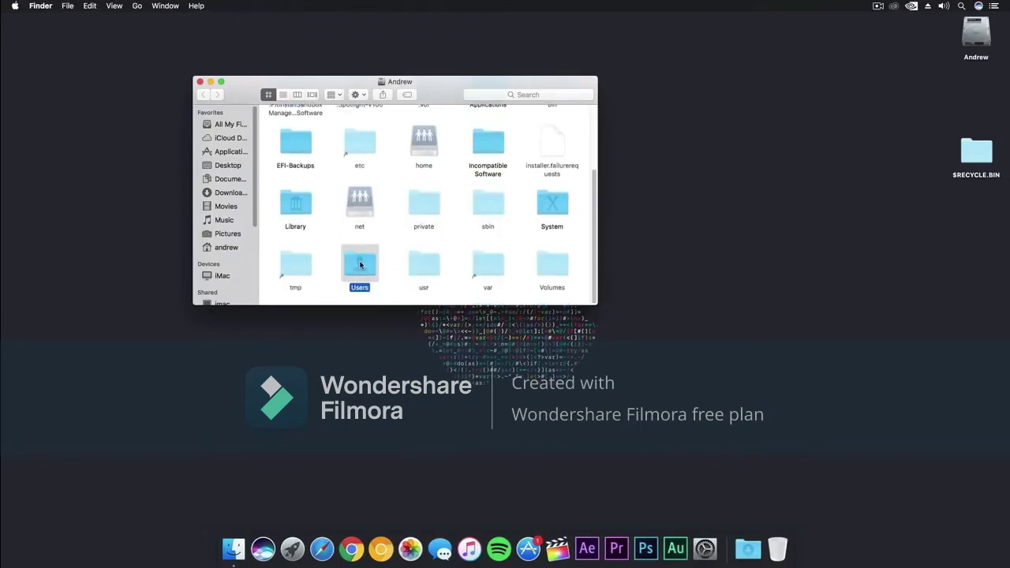
- Open the Caches folder inside the hidden Library folder of the user's home folder
{"action": "double_click", "coordinate": [289, 133]}
{"action": "scroll", "coordinate": [355, 205], "scroll_direction": "down", "scroll_amount": 2}
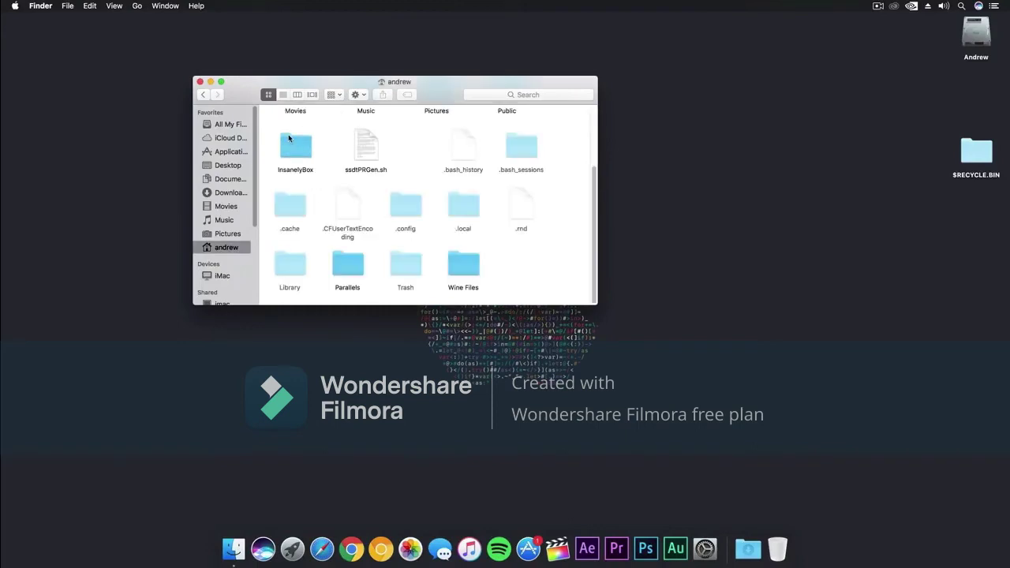
{"action": "left_click", "coordinate": [300, 266]}
{"action": "double_click", "coordinate": [299, 266]}
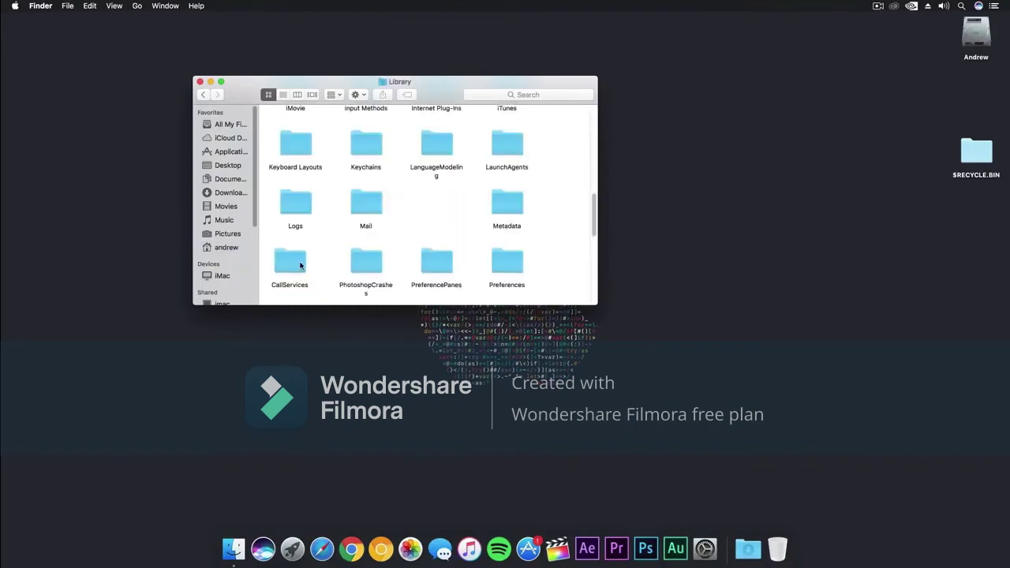
{"action": "left_click", "coordinate": [304, 197]}
{"action": "double_click", "coordinate": [296, 197]}
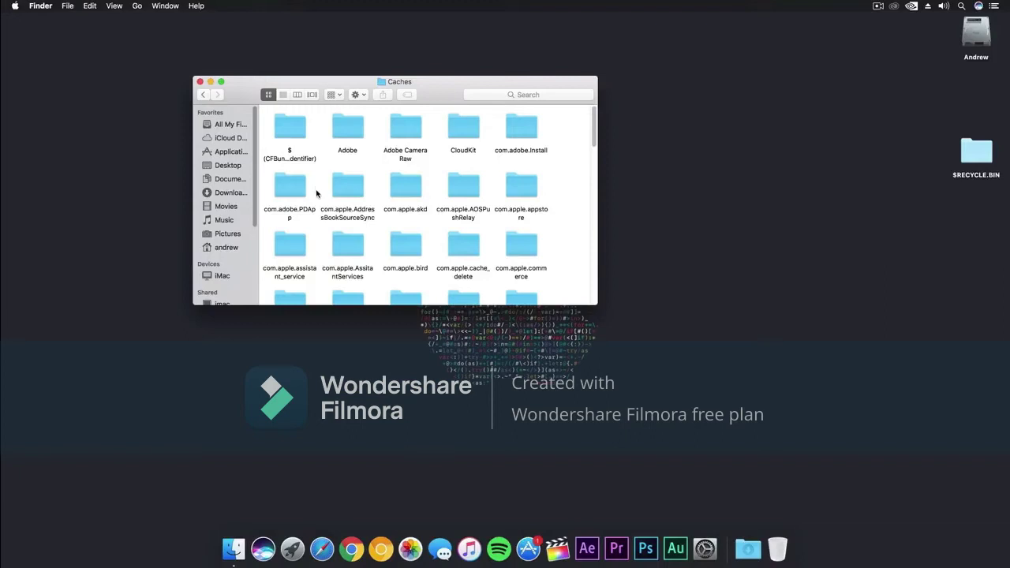
- Return to the user's Library folder and open its Preferences folder
{"action": "left_click", "coordinate": [202, 93]}
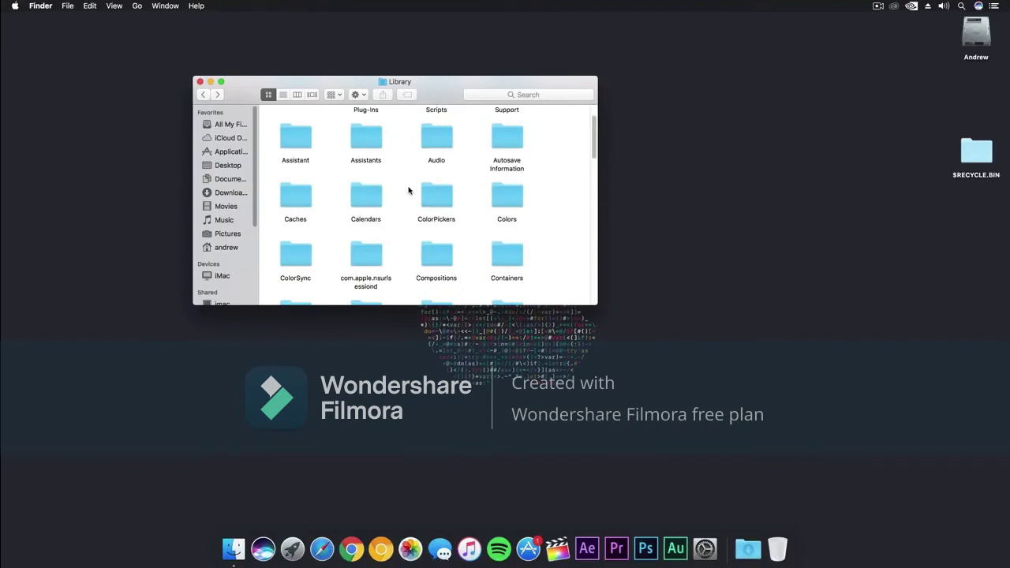
{"action": "type", "text": "par"}
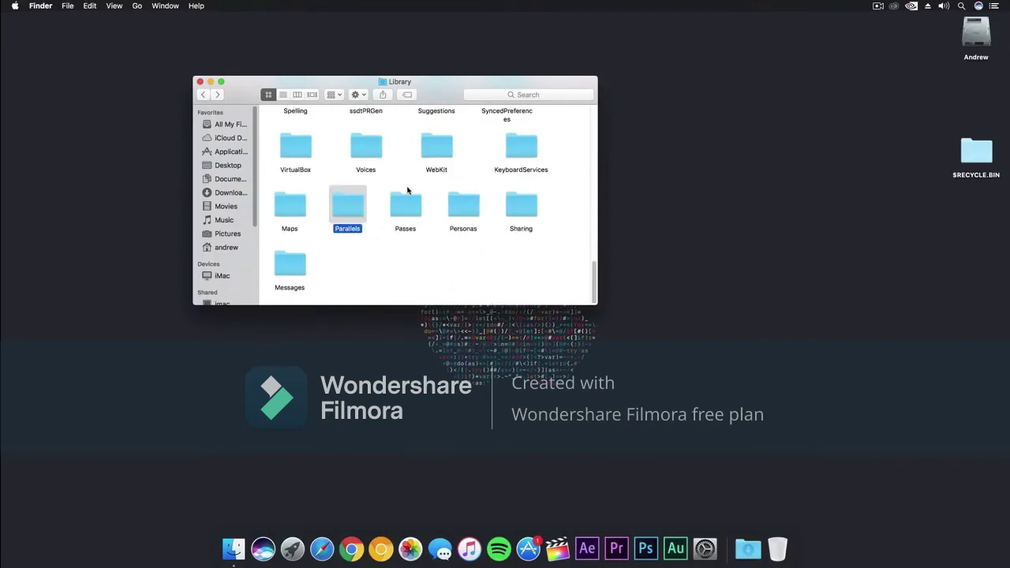
{"action": "type", "text": "pref"}
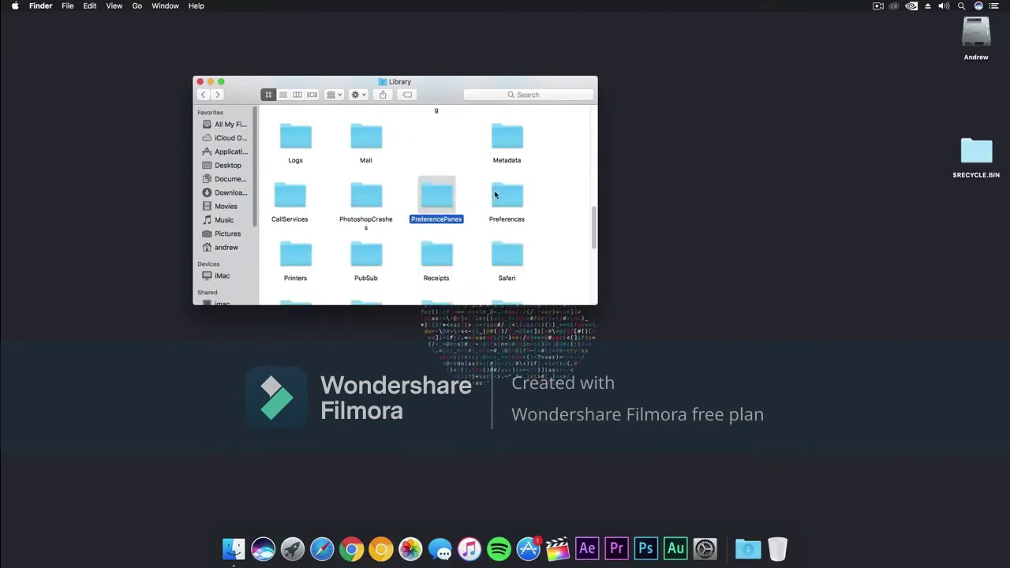
{"action": "left_click", "coordinate": [506, 197]}
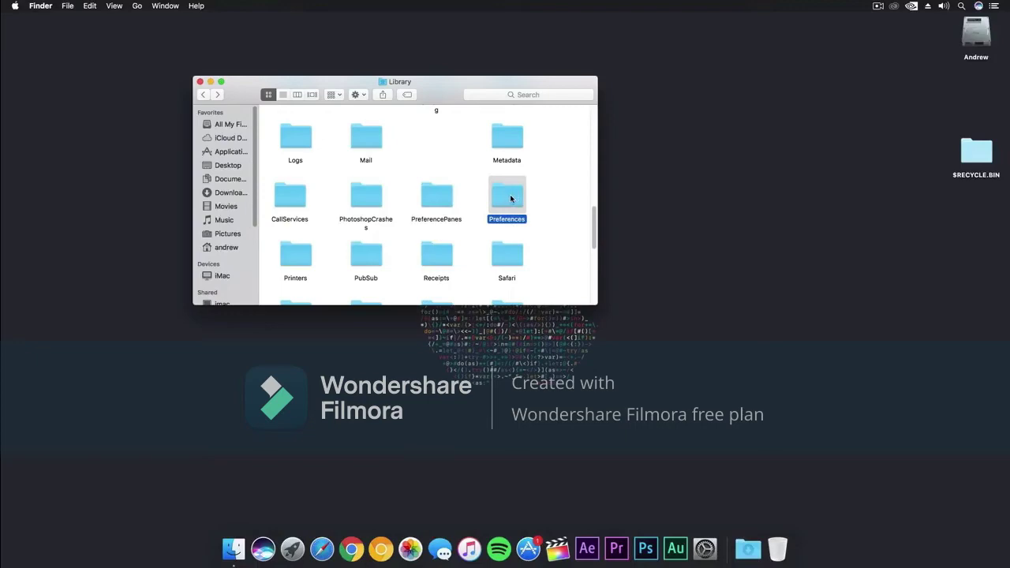
{"action": "double_click", "coordinate": [510, 199]}
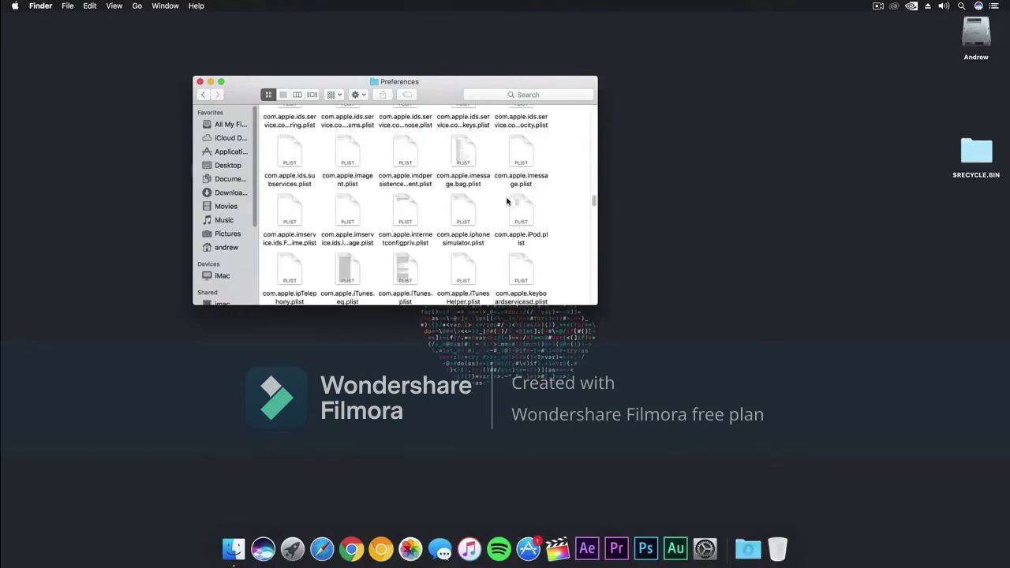
- Move the four com.apple.iChat plist files, including the AIM and Jabber ones, from Preferences to the Trash
{"action": "scroll", "coordinate": [506, 204], "scroll_direction": "up", "scroll_amount": 10}
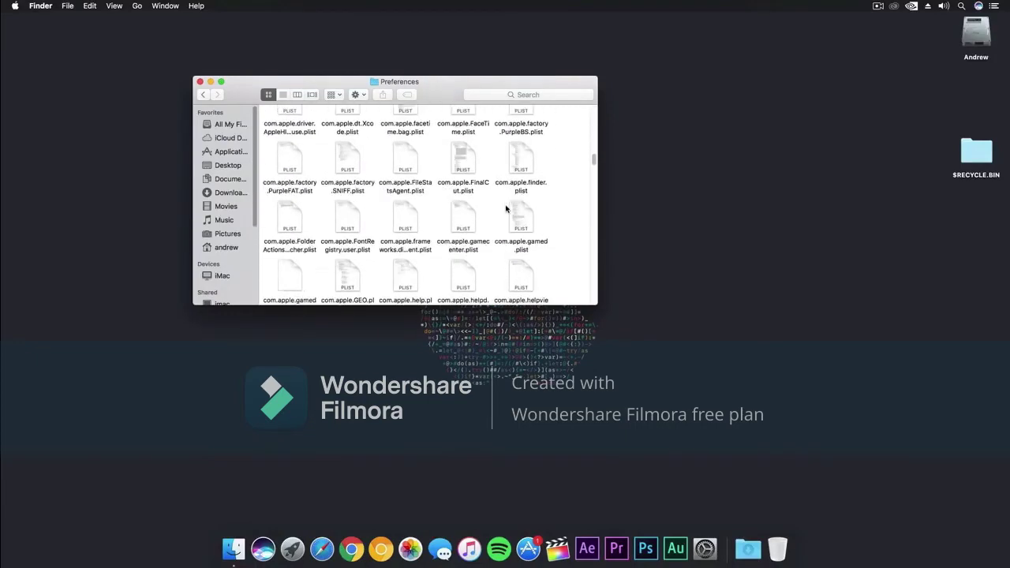
{"action": "scroll", "coordinate": [506, 208], "scroll_direction": "up", "scroll_amount": 10}
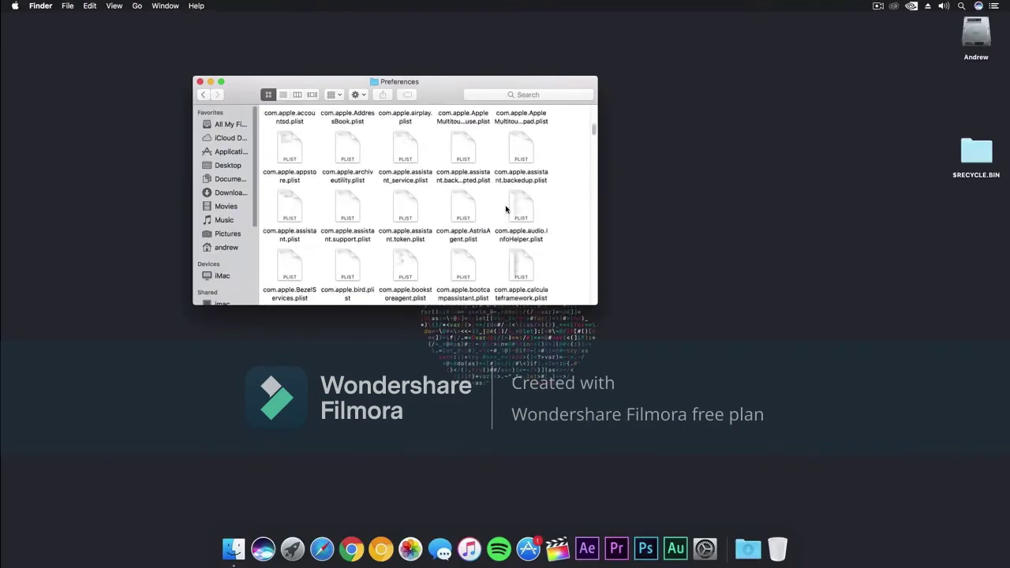
{"action": "scroll", "coordinate": [506, 208], "scroll_direction": "down", "scroll_amount": 10}
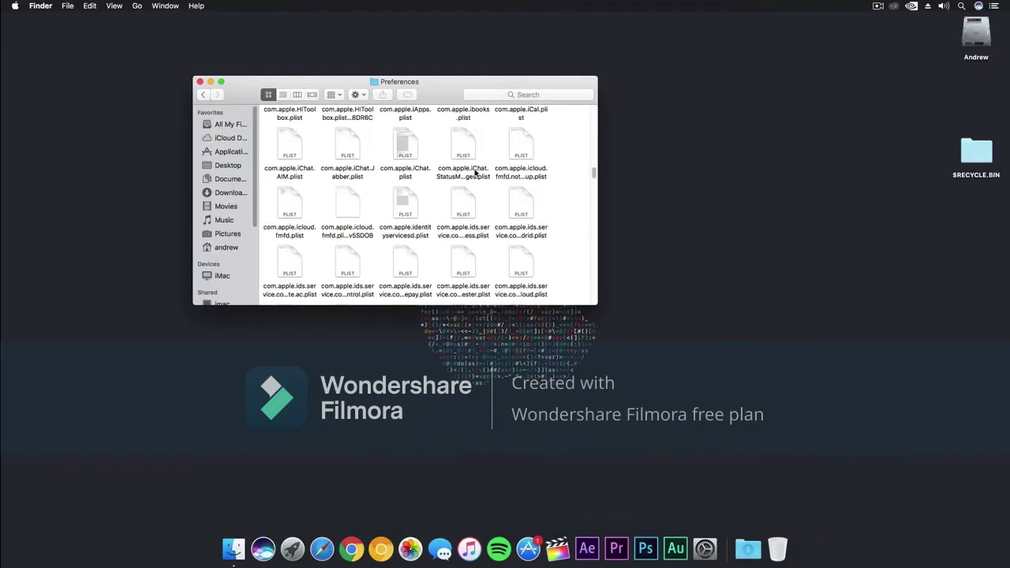
{"action": "left_click", "coordinate": [463, 147]}
{"action": "left_click", "coordinate": [296, 147], "text": "shift"}
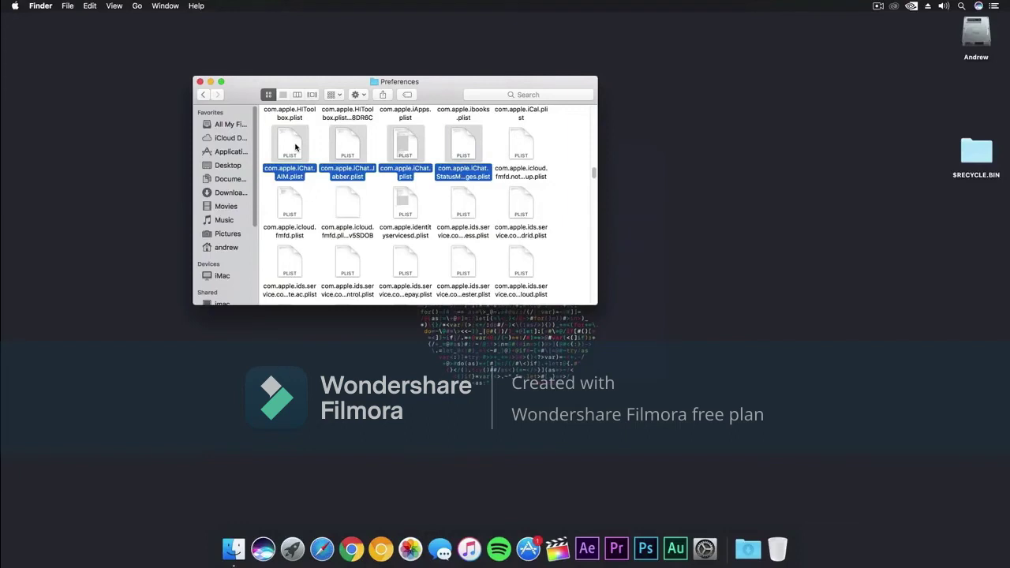
{"action": "left_click_drag", "start_coordinate": [296, 147], "coordinate": [777, 548]}
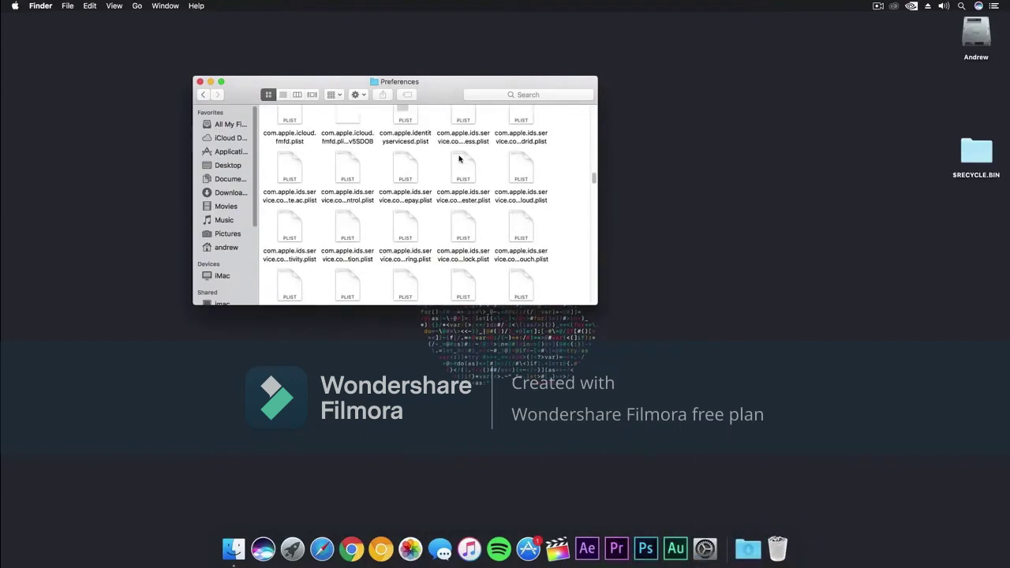
- Move com.apple.imessage.bag.plist and com.apple.imessage.plist from Preferences to the Trash
{"action": "scroll", "coordinate": [461, 161], "scroll_direction": "down", "scroll_amount": 3}
{"action": "left_click", "coordinate": [514, 181]}
{"action": "left_click", "coordinate": [479, 188], "text": "shift"}
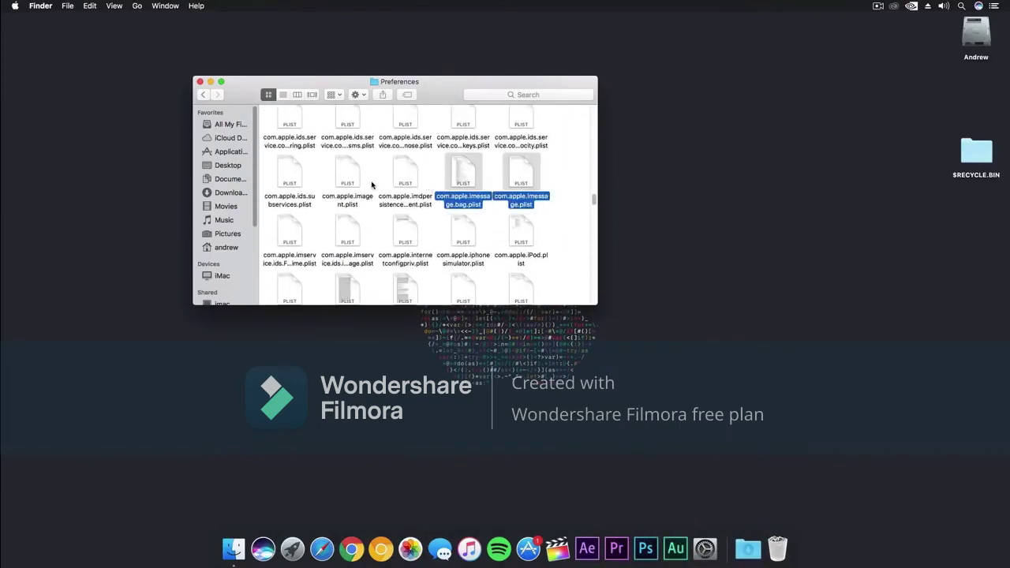
{"action": "left_click_drag", "start_coordinate": [463, 169], "coordinate": [777, 548]}
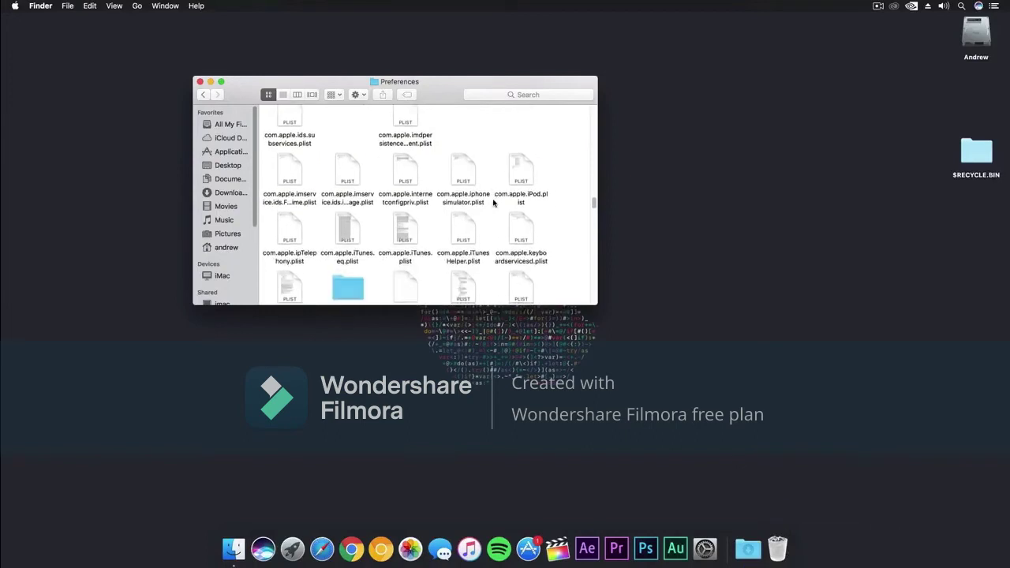
- Look through the rest of Preferences and the user's Library folder for other Messages-related items
{"action": "scroll", "coordinate": [493, 203], "scroll_direction": "up", "scroll_amount": 10}
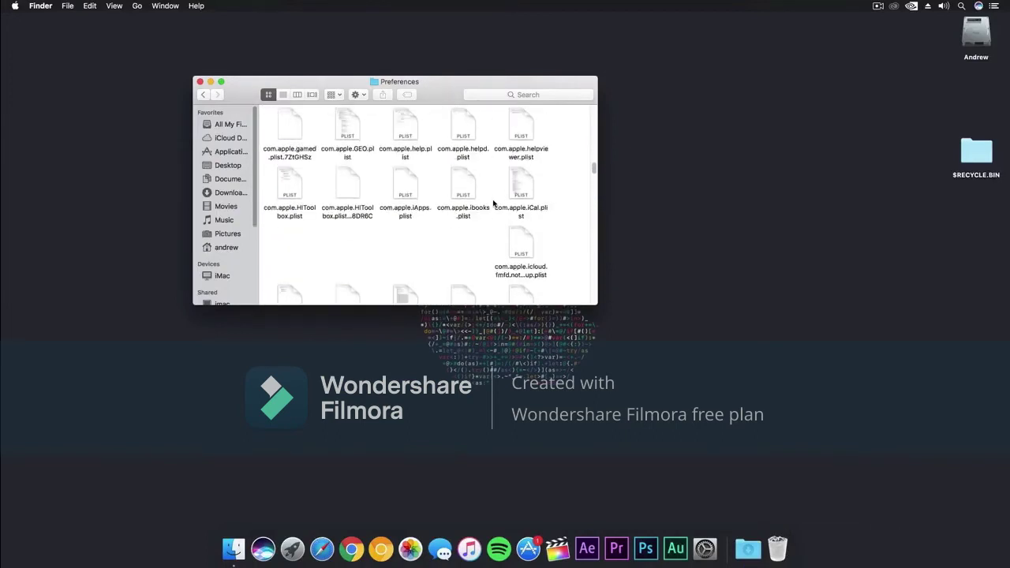
{"action": "scroll", "coordinate": [493, 202], "scroll_direction": "up", "scroll_amount": 4}
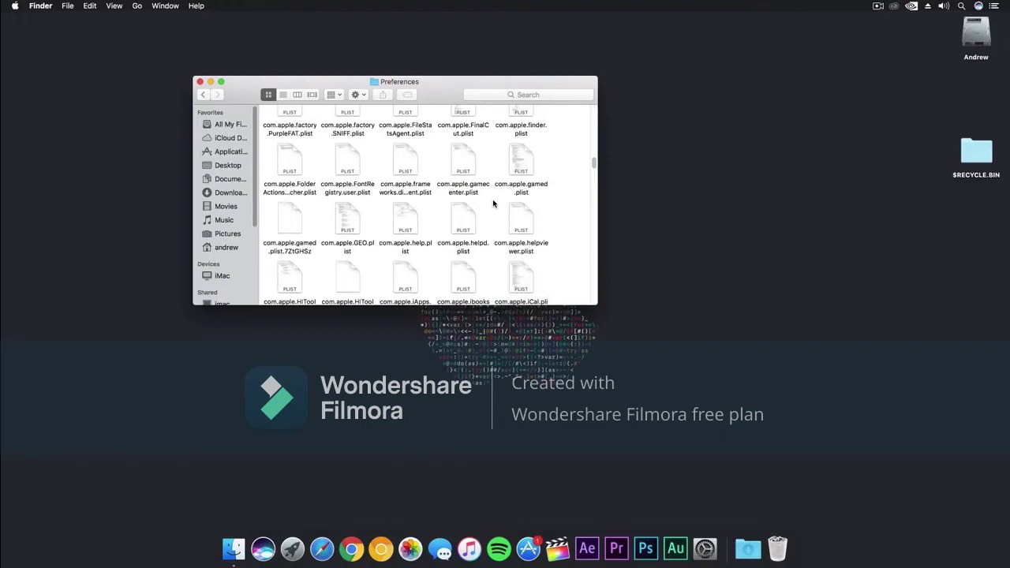
{"action": "left_click", "coordinate": [203, 95]}
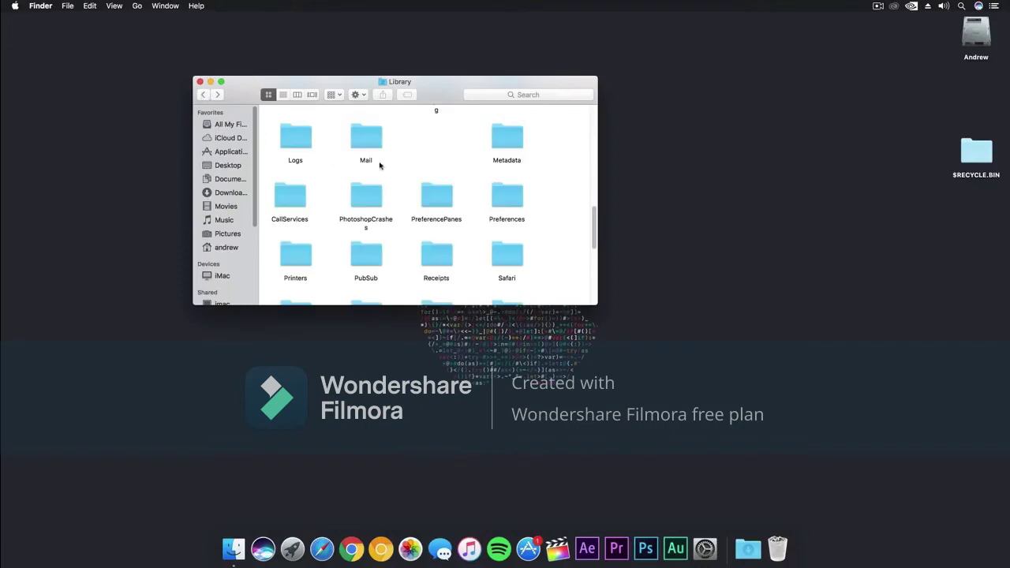
{"action": "scroll", "coordinate": [395, 167], "scroll_direction": "up", "scroll_amount": 5}
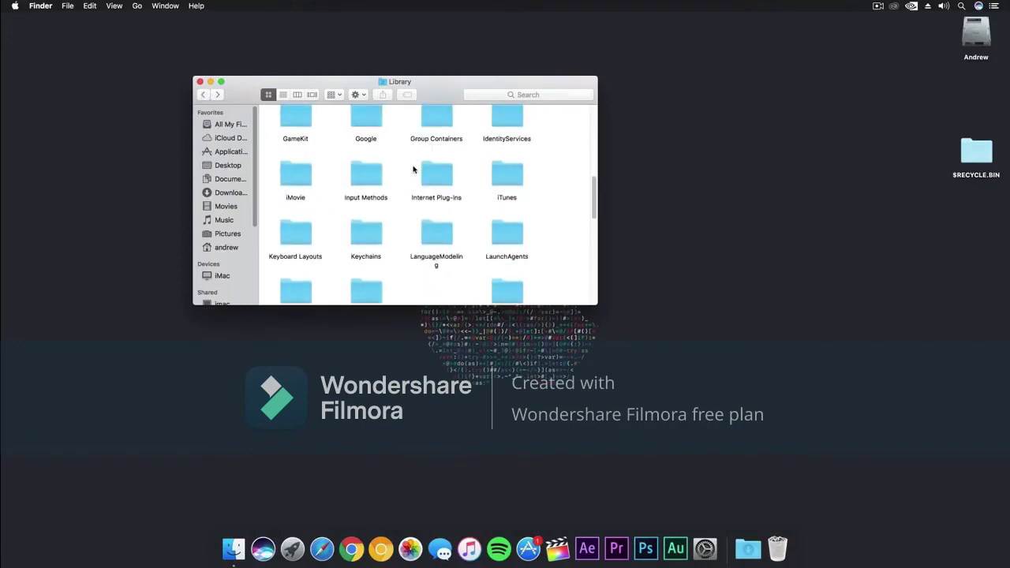
{"action": "scroll", "coordinate": [413, 170], "scroll_direction": "down", "scroll_amount": 3}
{"action": "left_click", "coordinate": [381, 199]}
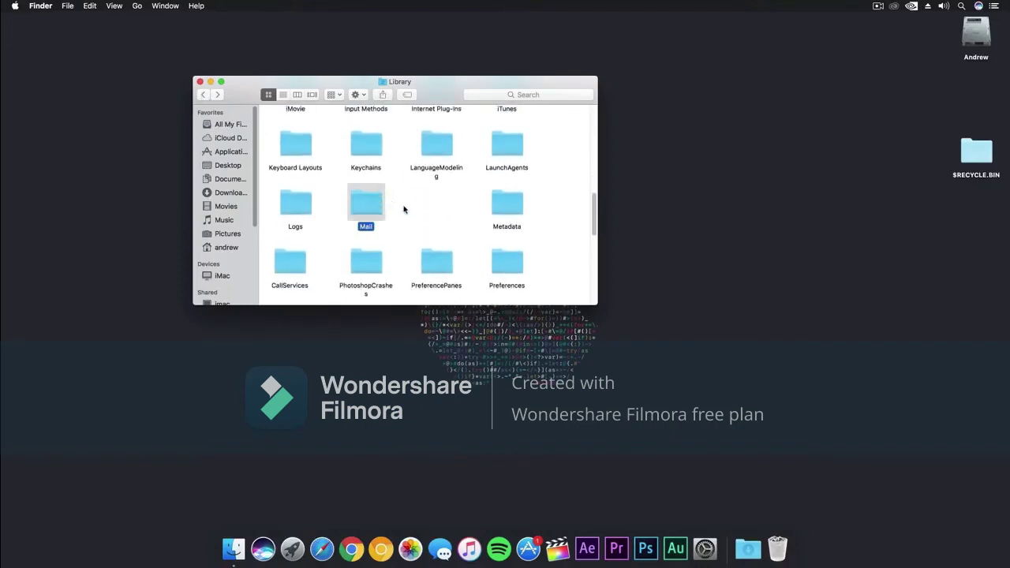
{"action": "key", "text": "p"}
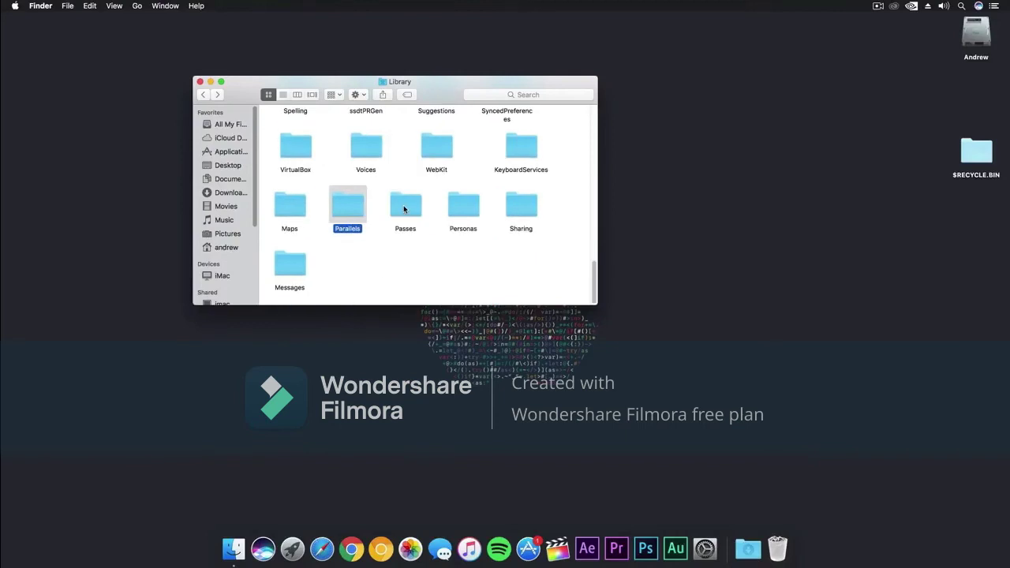
{"action": "scroll", "coordinate": [436, 203], "scroll_direction": "up", "scroll_amount": 8}
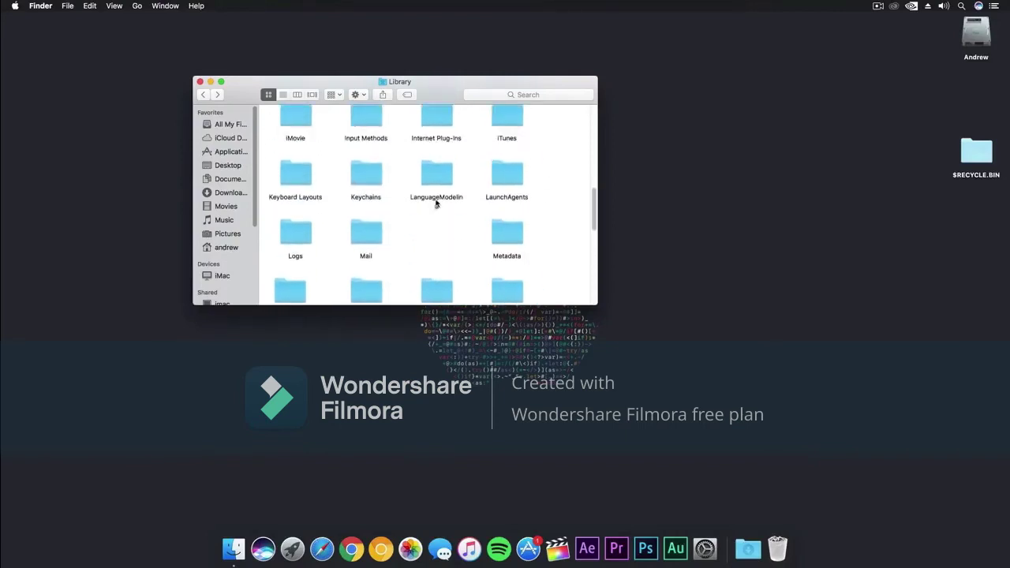
{"action": "scroll", "coordinate": [436, 203], "scroll_direction": "up", "scroll_amount": 10}
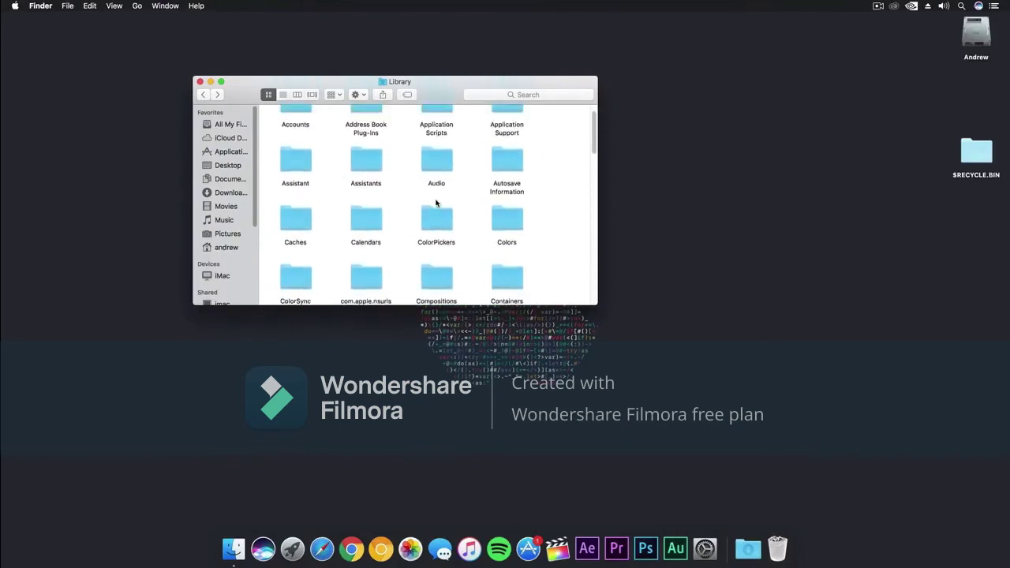
{"action": "scroll", "coordinate": [436, 204], "scroll_direction": "up", "scroll_amount": 2}
{"action": "scroll", "coordinate": [436, 204], "scroll_direction": "down", "scroll_amount": 4}
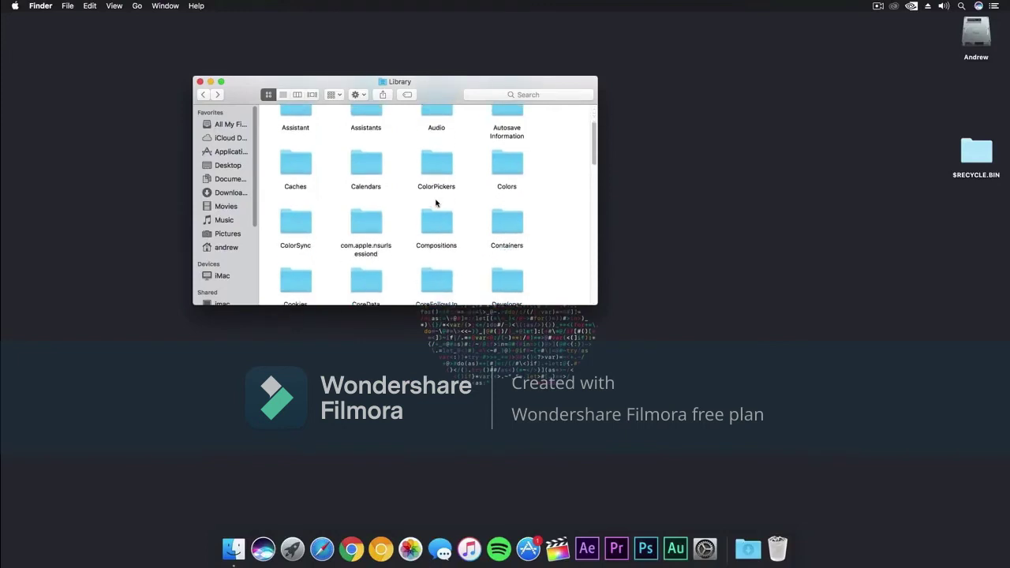
- Close the Library window and permanently empty the Trash
{"action": "left_click", "coordinate": [201, 82]}
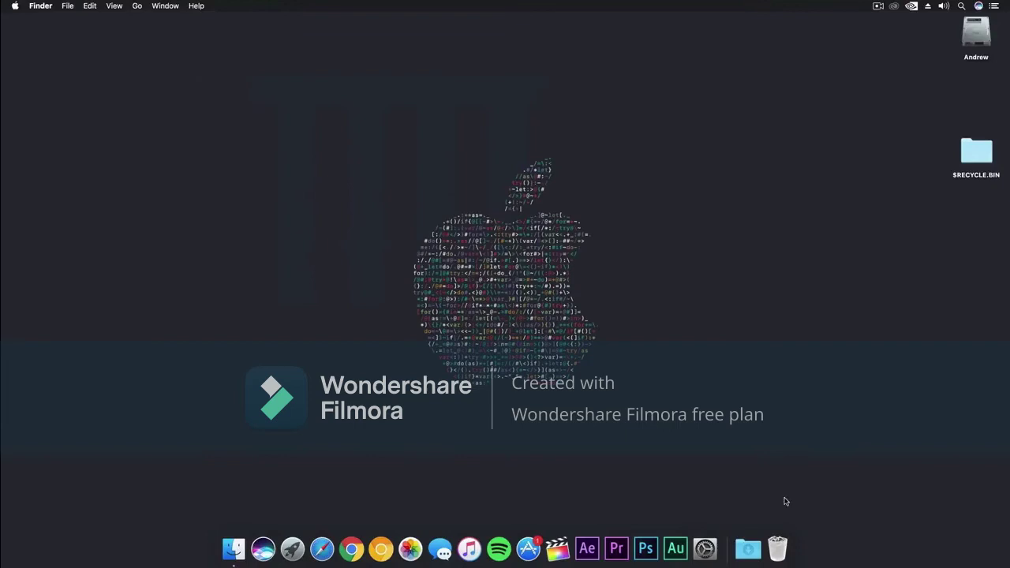
{"action": "right_click", "coordinate": [777, 546]}
{"action": "left_click", "coordinate": [790, 514]}
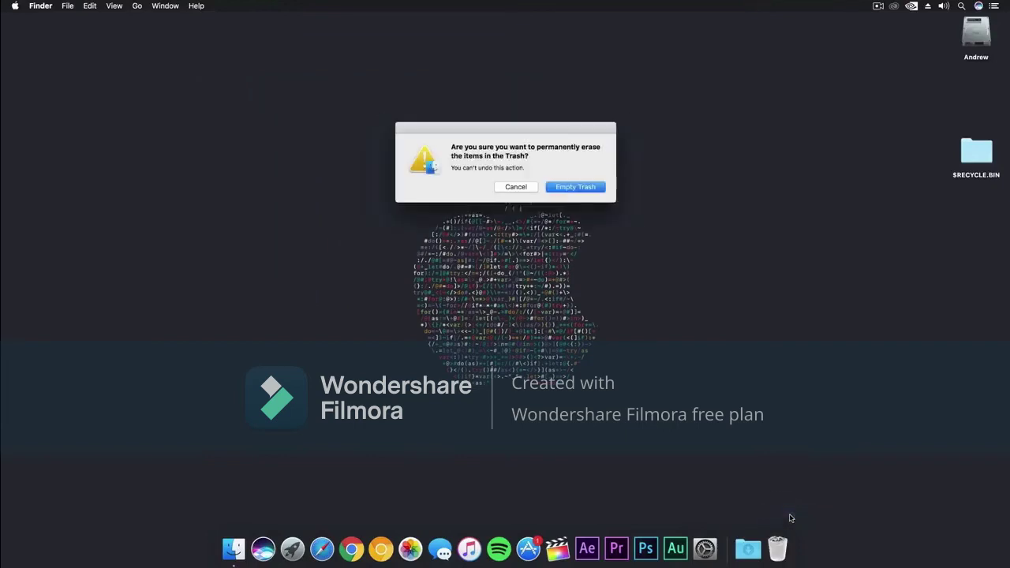
{"action": "left_click", "coordinate": [576, 186]}
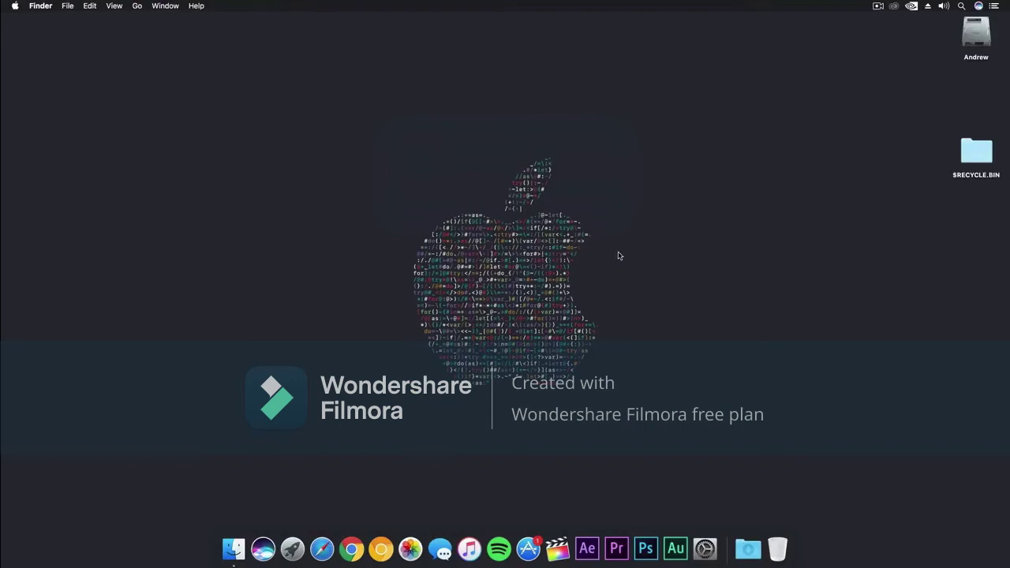
- Find Disk Utility with a Spotlight search for "disk" and launch it
{"action": "left_click", "coordinate": [961, 7]}
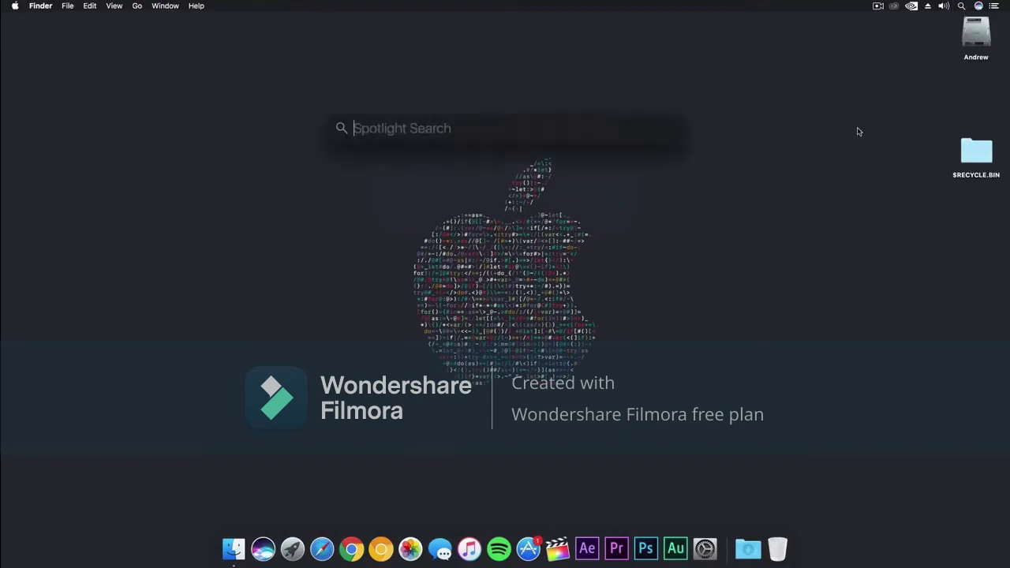
{"action": "type", "text": "disk"}
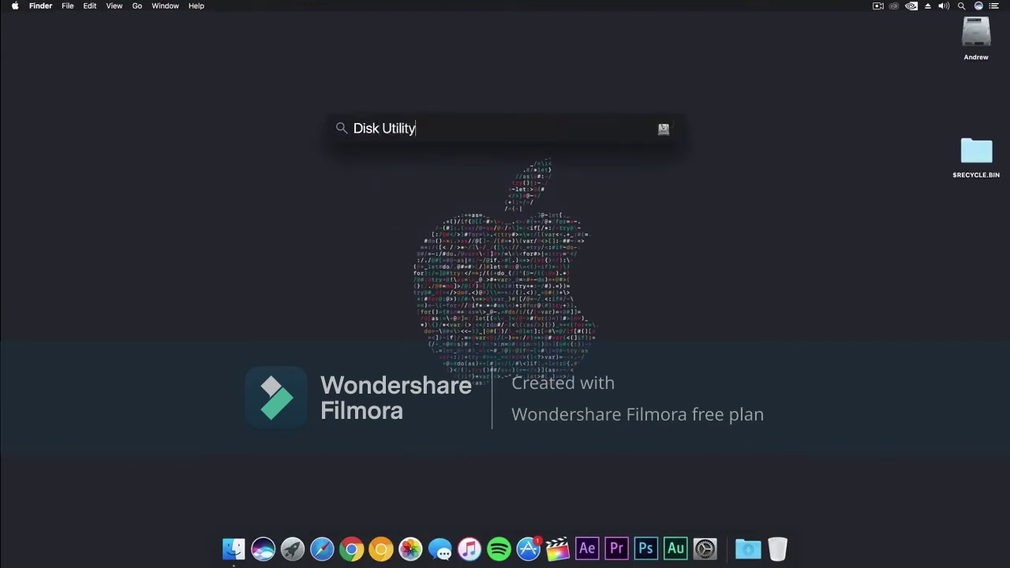
{"action": "key", "text": "Return"}
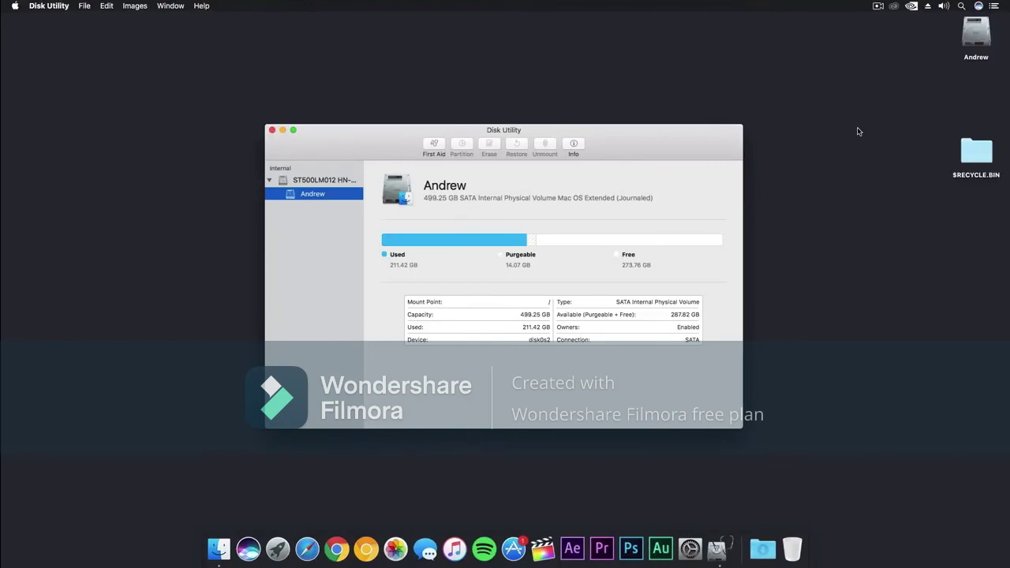
- Run First Aid on the startup volume, allowing the temporary boot volume lock, and close Disk Utility
{"action": "left_click", "coordinate": [439, 148]}
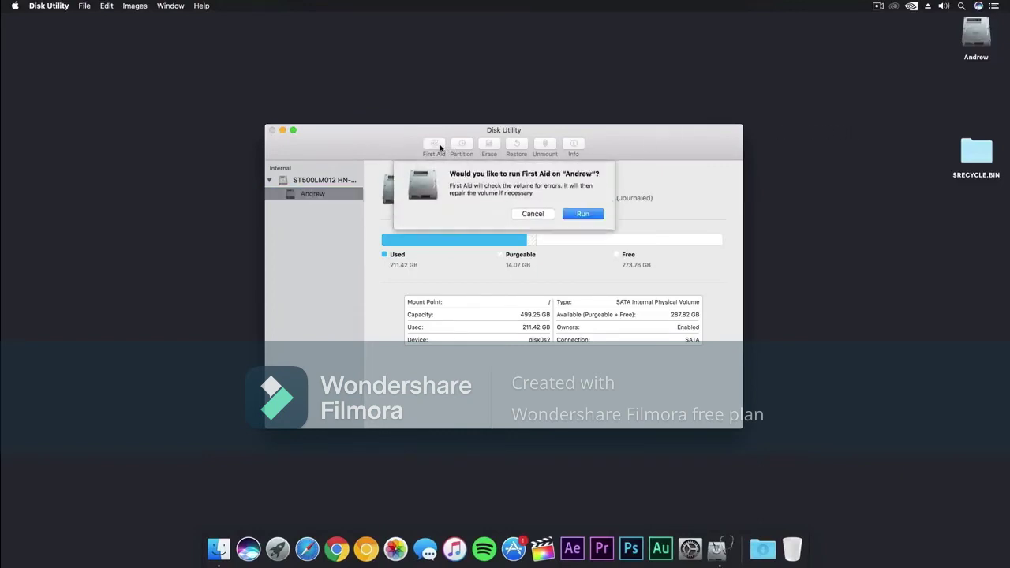
{"action": "left_click", "coordinate": [580, 215]}
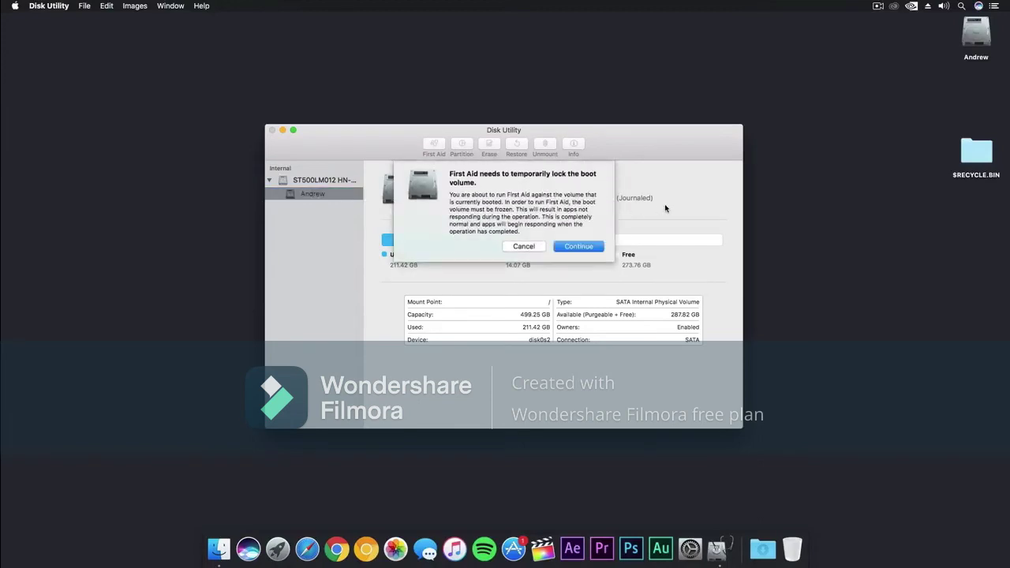
{"action": "left_click", "coordinate": [588, 249]}
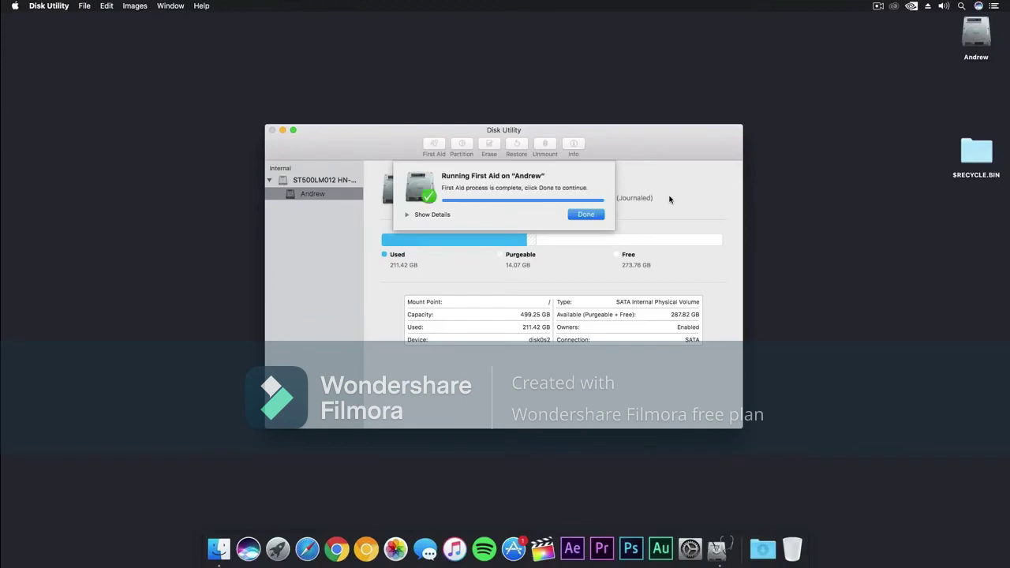
{"action": "left_click", "coordinate": [598, 215]}
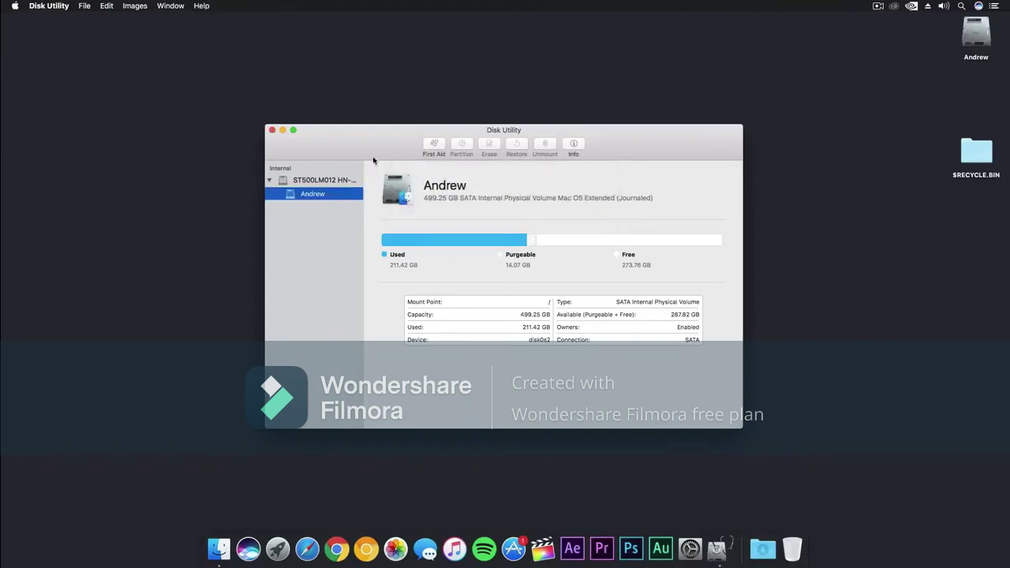
{"action": "left_click", "coordinate": [272, 130]}
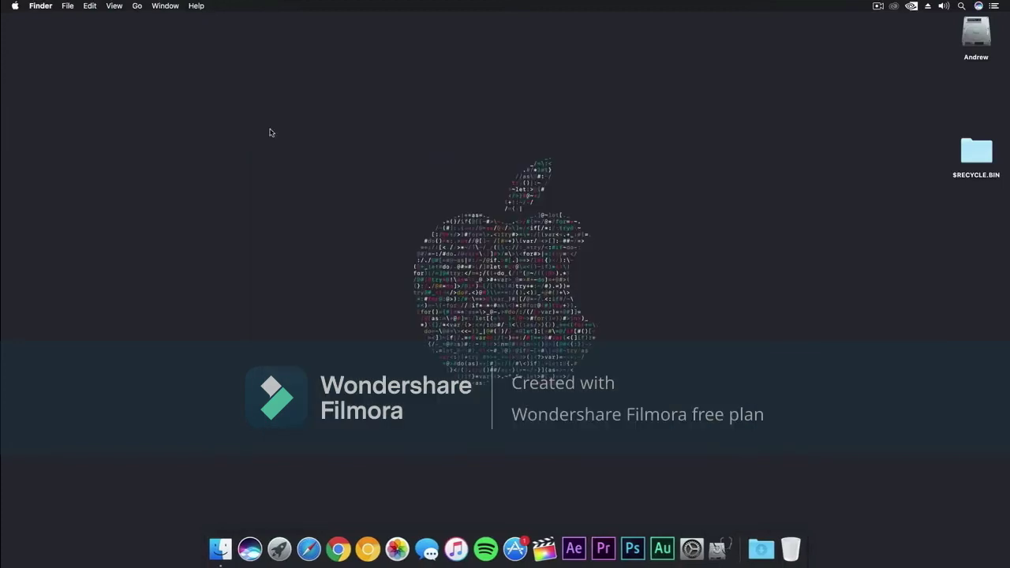
{"action": "left_click", "coordinate": [17, 6]}
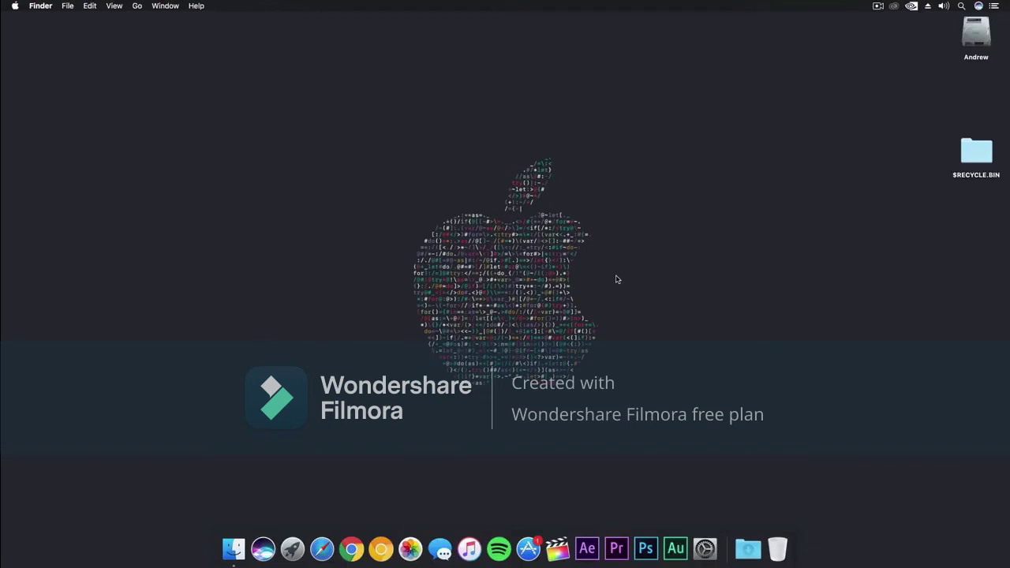
- Find Terminal with a Spotlight search for "terminal" and launch it
{"action": "left_click", "coordinate": [961, 7]}
{"action": "type", "text": "termi"}
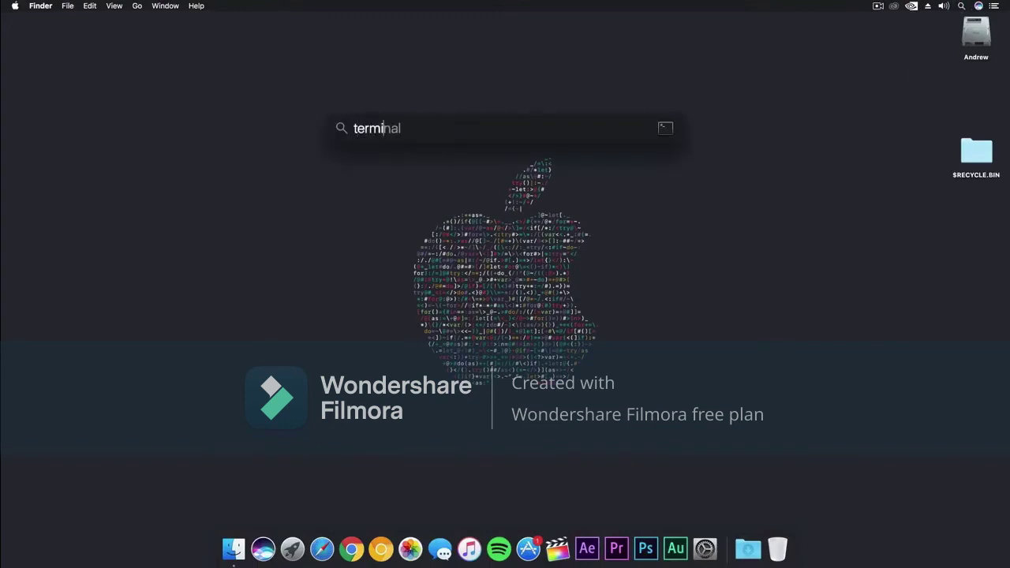
{"action": "type", "text": "nal"}
{"action": "key", "text": "Return"}
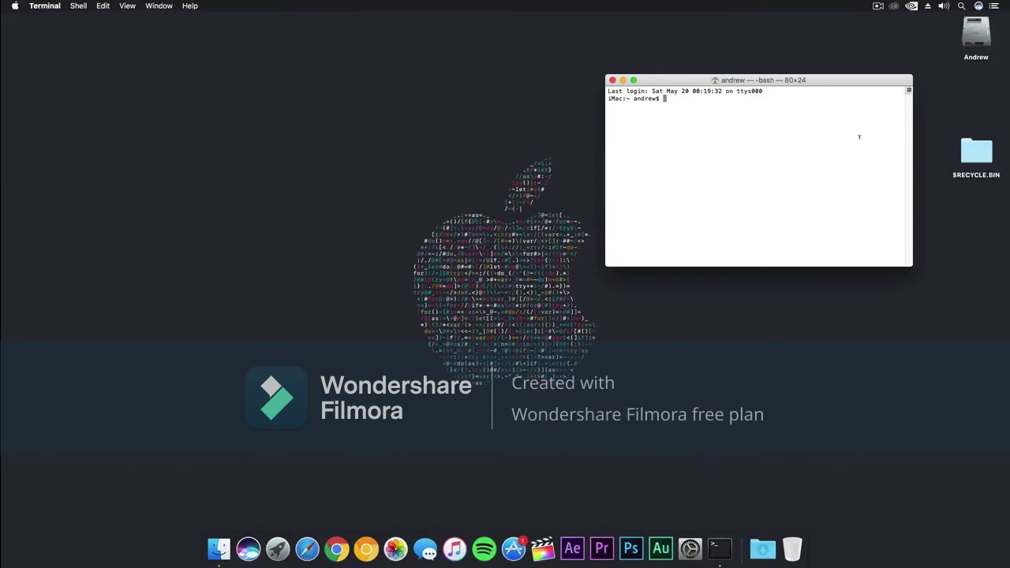
- Hide hidden files with "defaults write com.apple.finder AppleShowAllFiles FALSE", restart Finder with "killall Finder", and quit Terminal
{"action": "type", "text": "defaults write com.apple.finder AppleShowAllFiles FALSE killall Finder"}
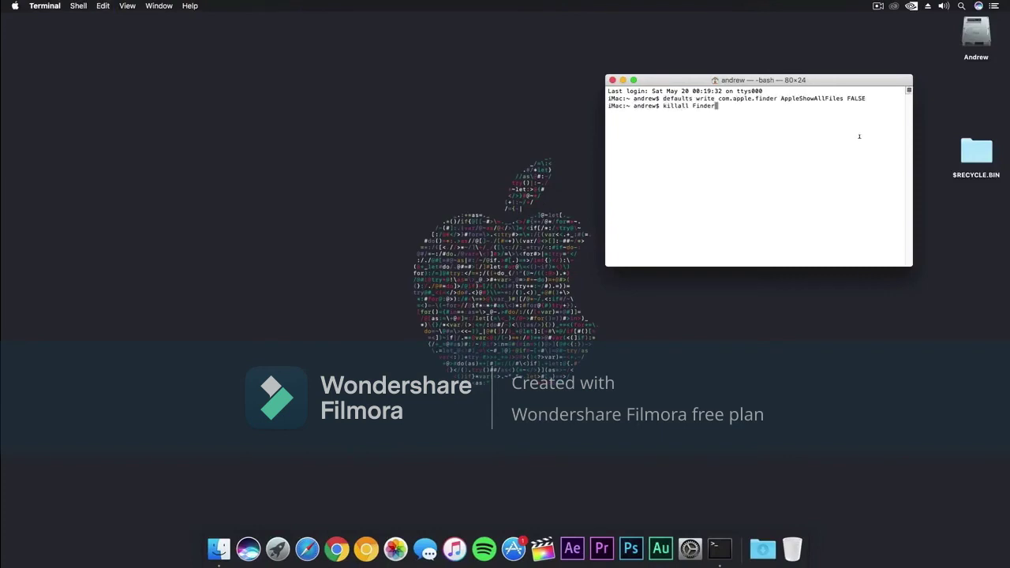
{"action": "key", "text": "Return"}
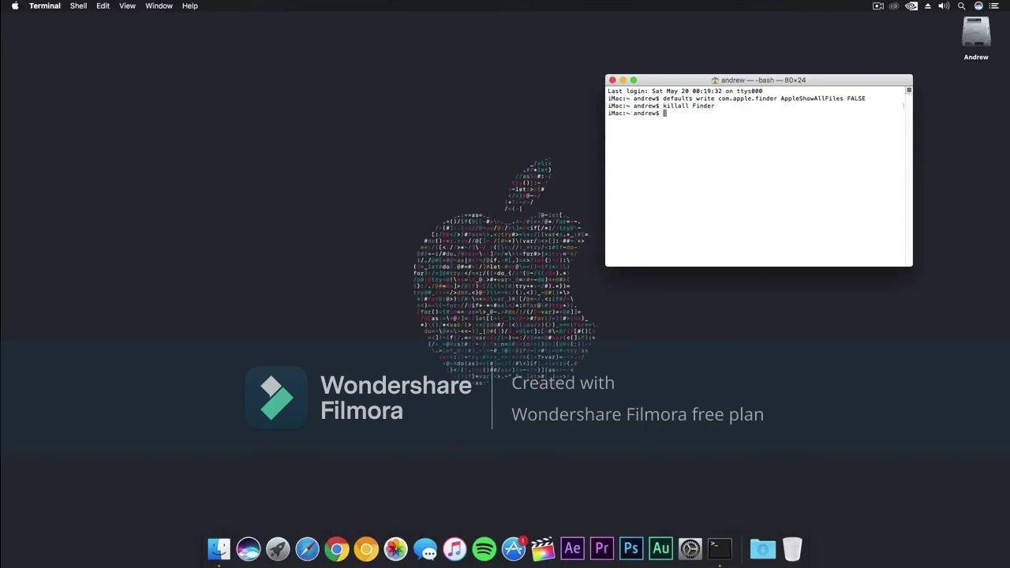
{"action": "right_click", "coordinate": [714, 553]}
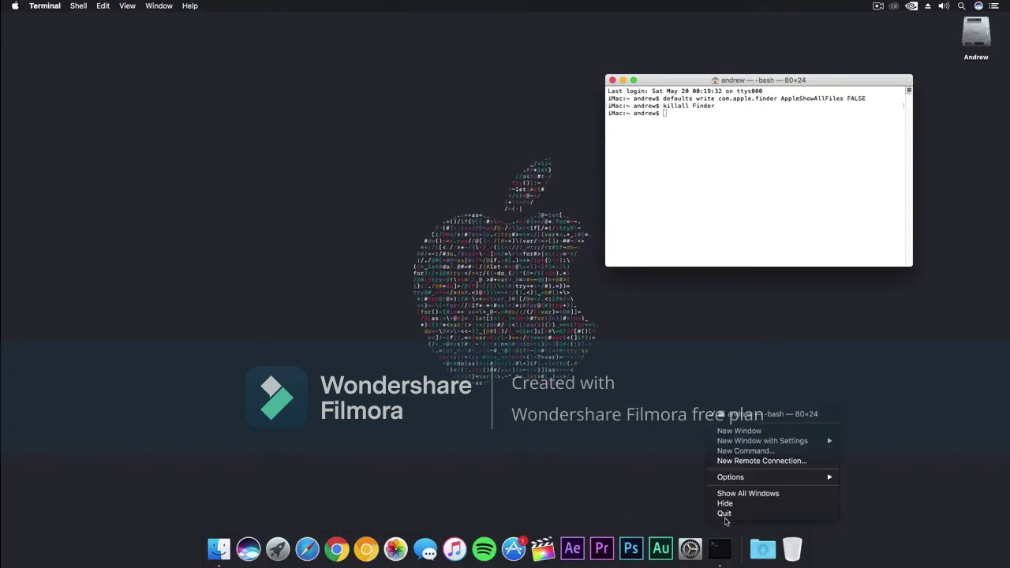
{"action": "left_click", "coordinate": [725, 519]}
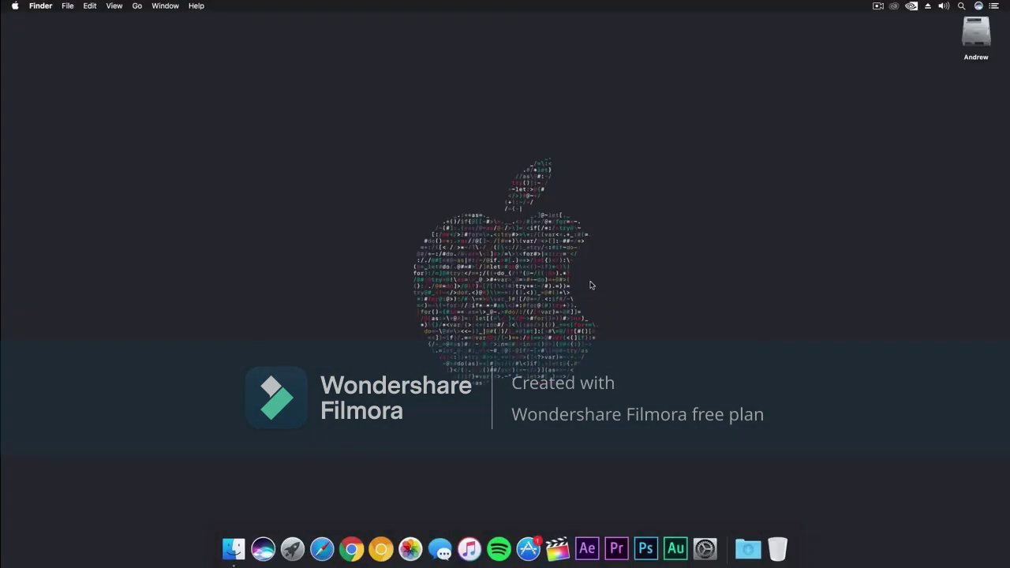
- Open Messages, sign in to iMessage with the Apple ID and account password, and reposition the Messages window nearer the middle of the desktop
{"action": "left_click", "coordinate": [440, 550]}
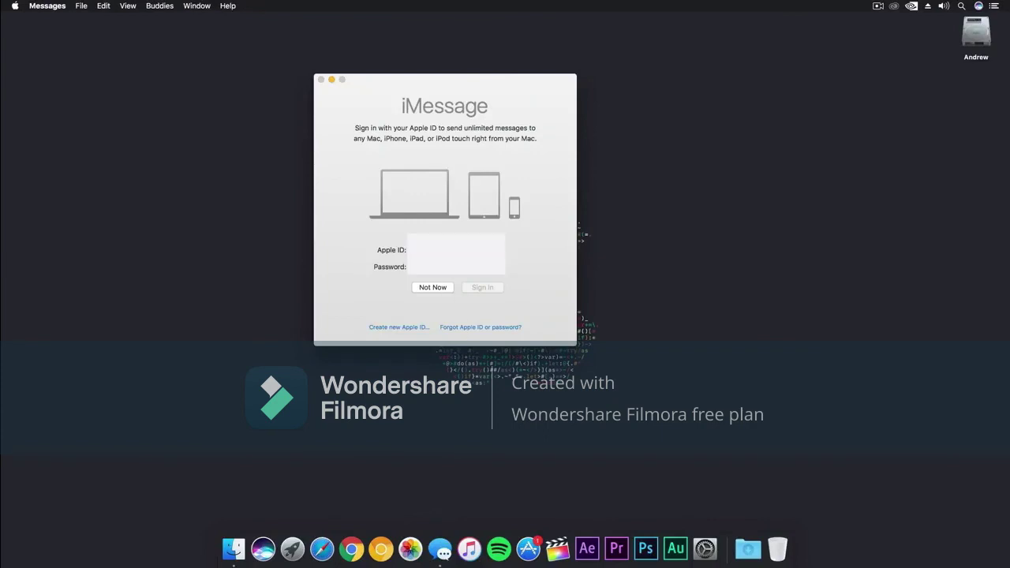
{"action": "type", "text": "a"}
{"action": "left_click", "coordinate": [485, 288]}
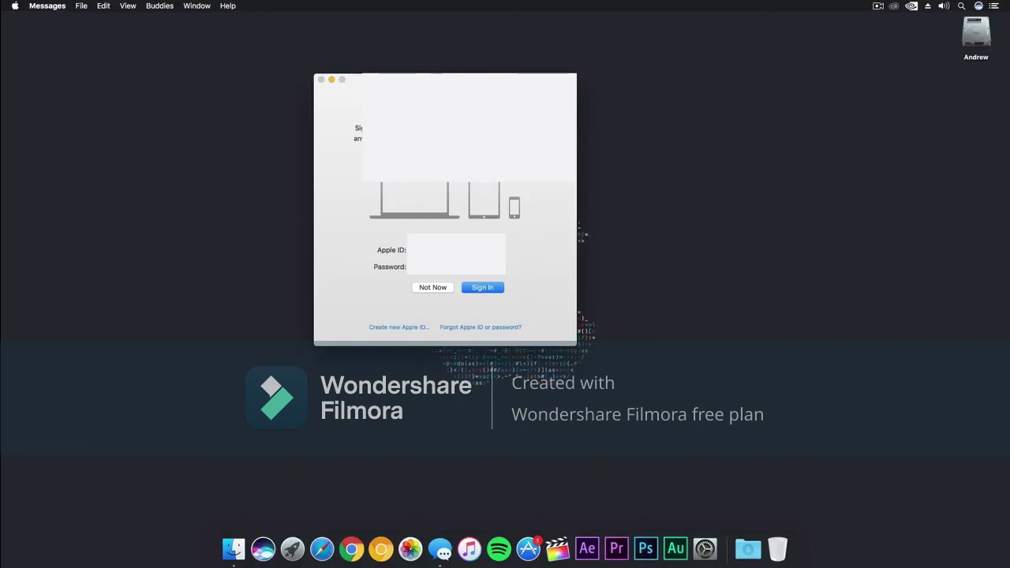
{"action": "key", "text": "Escape"}
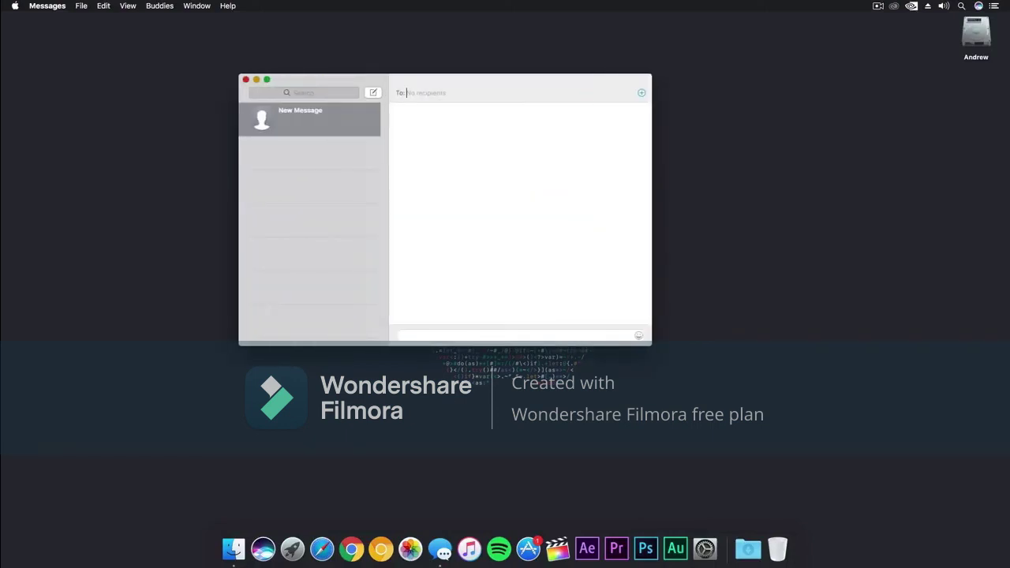
{"action": "left_click_drag", "start_coordinate": [356, 84], "coordinate": [427, 131]}
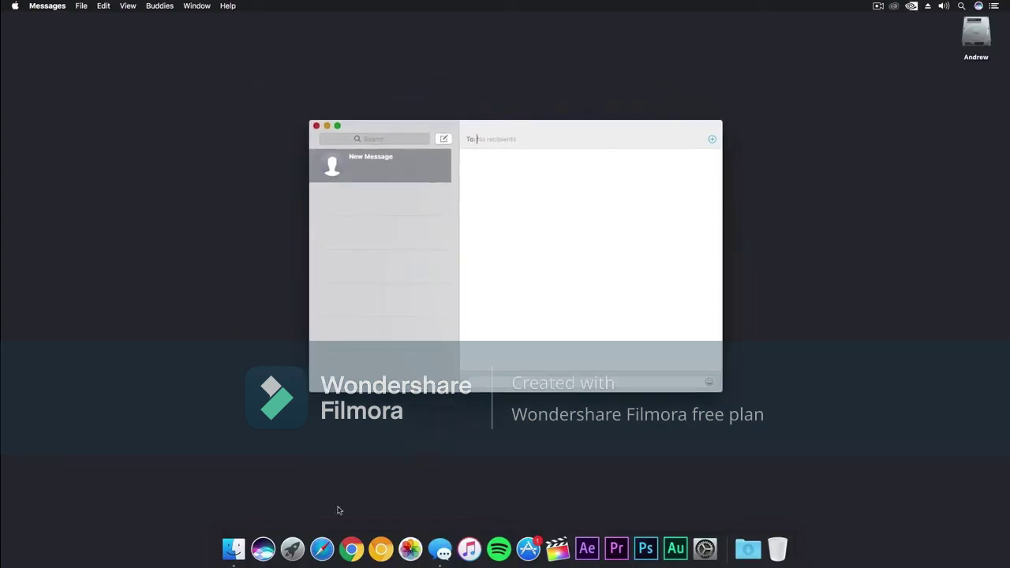
- Open FaceTime from Launchpad and sign in with the Apple ID to activate it
{"action": "left_click", "coordinate": [292, 549]}
{"action": "left_click", "coordinate": [155, 140]}
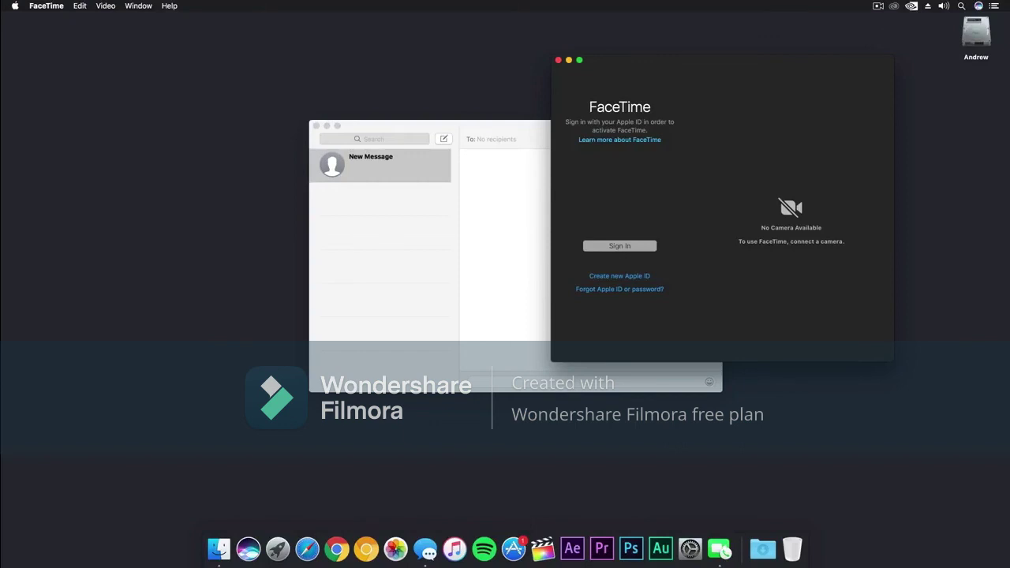
{"action": "left_click", "coordinate": [619, 246]}
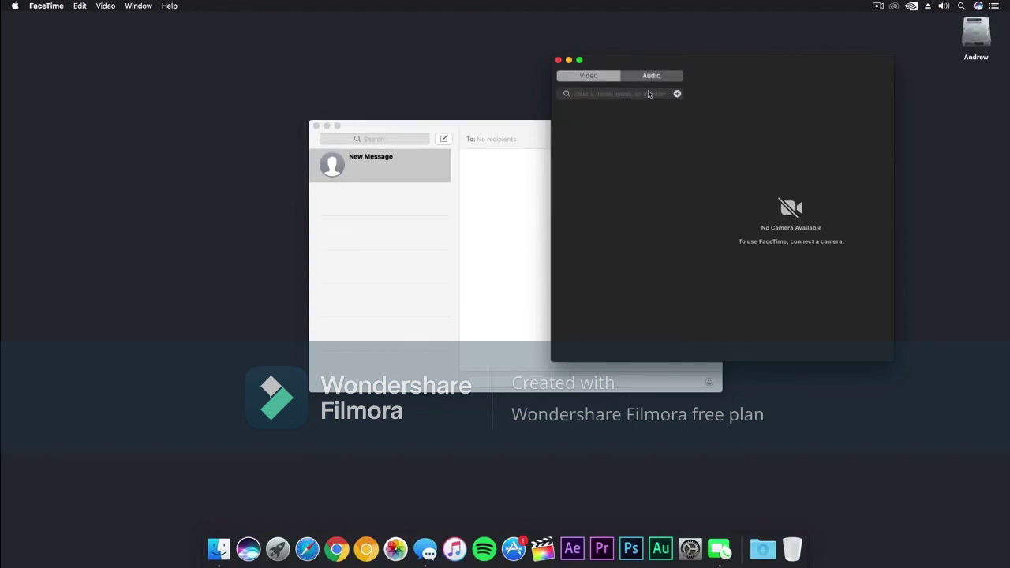
- Close the FaceTime window and the Messages window
{"action": "left_click_drag", "start_coordinate": [651, 66], "coordinate": [678, 105]}
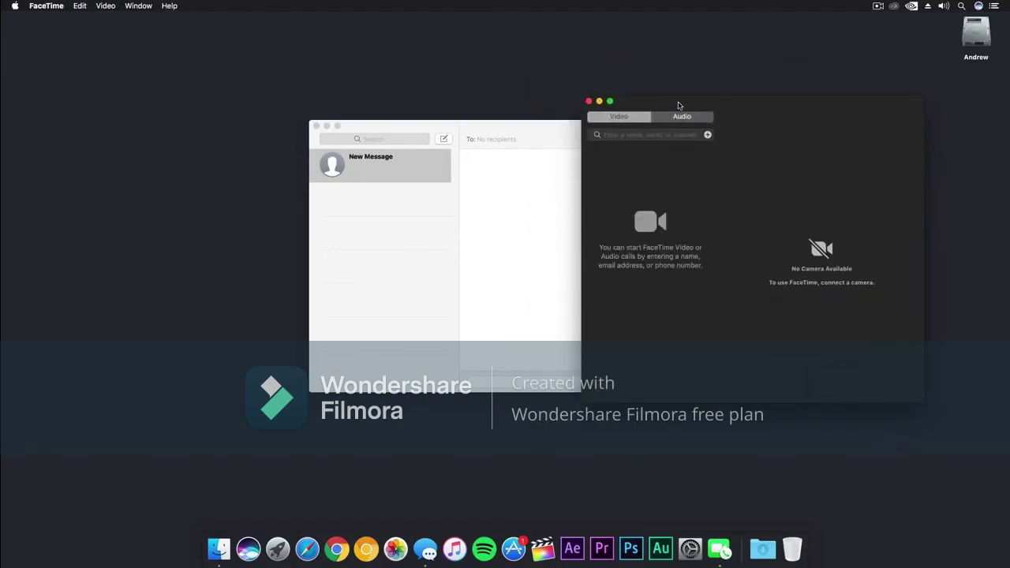
{"action": "left_click", "coordinate": [589, 102]}
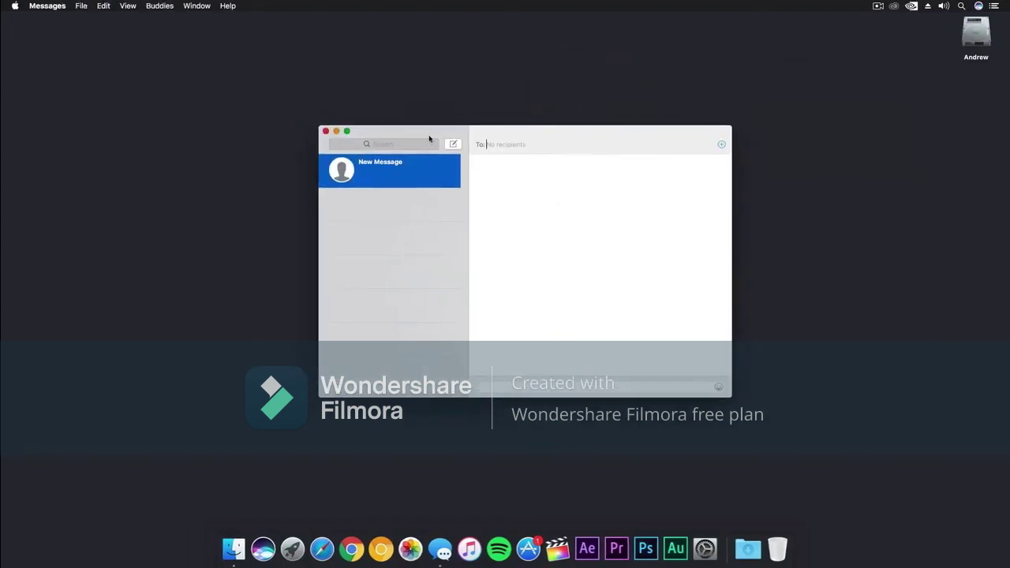
{"action": "left_click", "coordinate": [325, 135]}
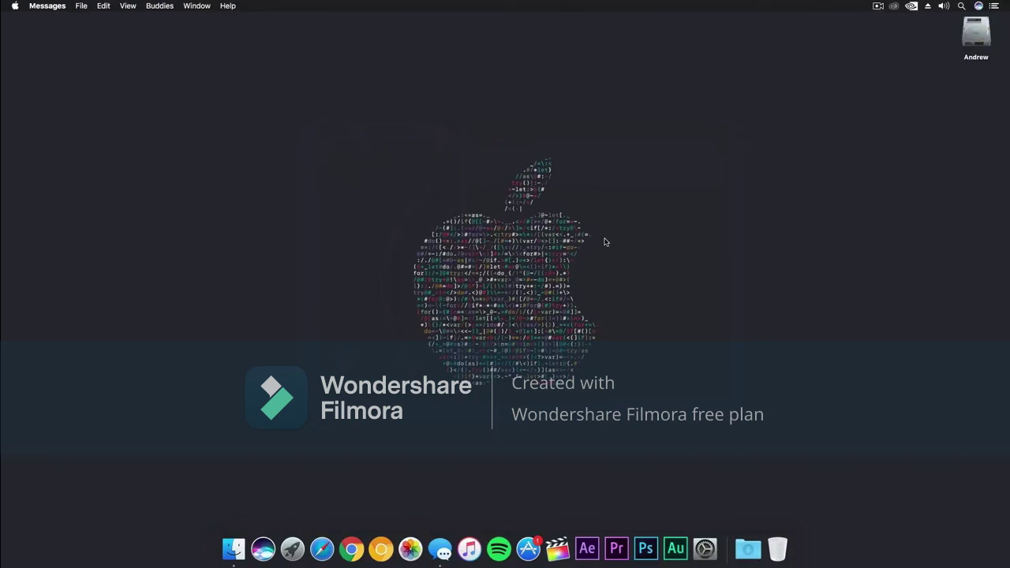